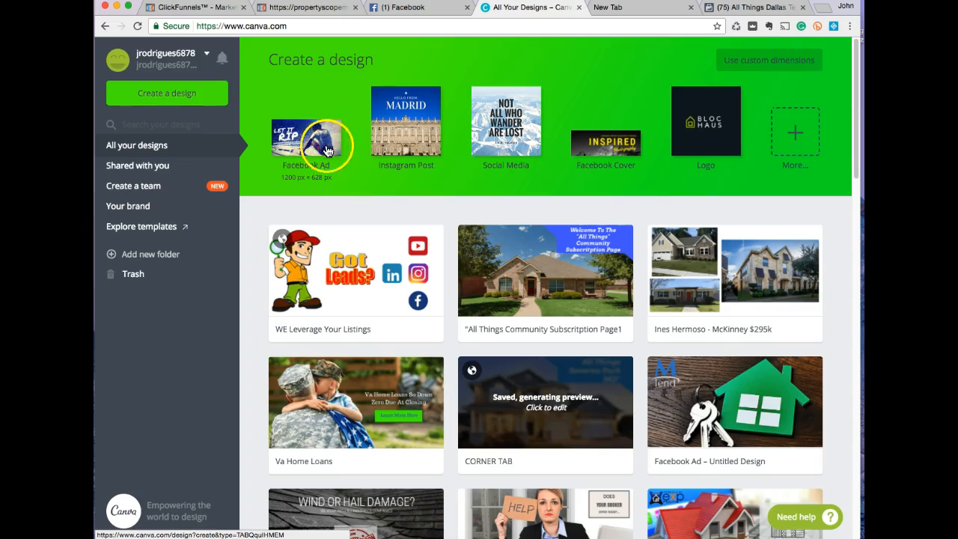
# - Create a blank Facebook Cover design and view the All Things Dallas Texas Facebook page as a reference for its cover
pyautogui.click(599, 150)
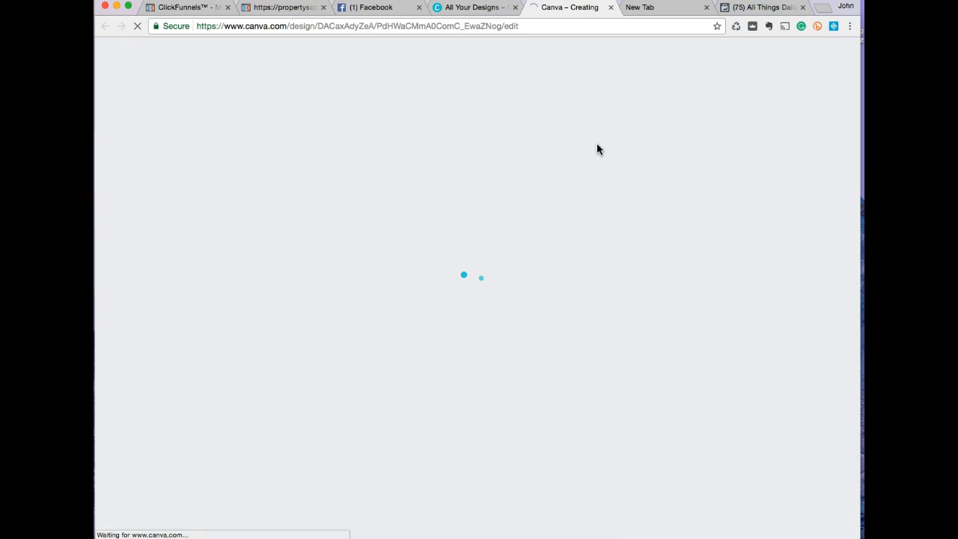
pyautogui.click(484, 13)
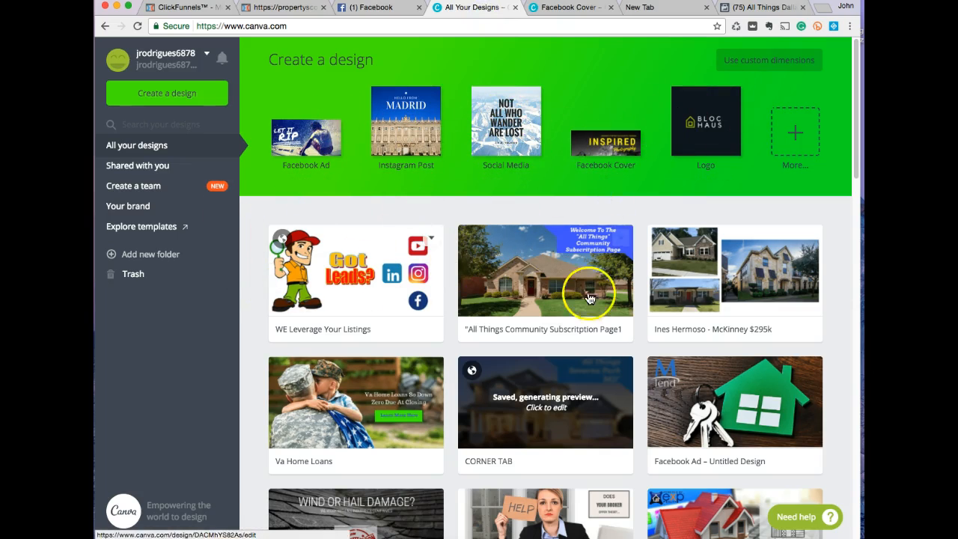
pyautogui.click(601, 172)
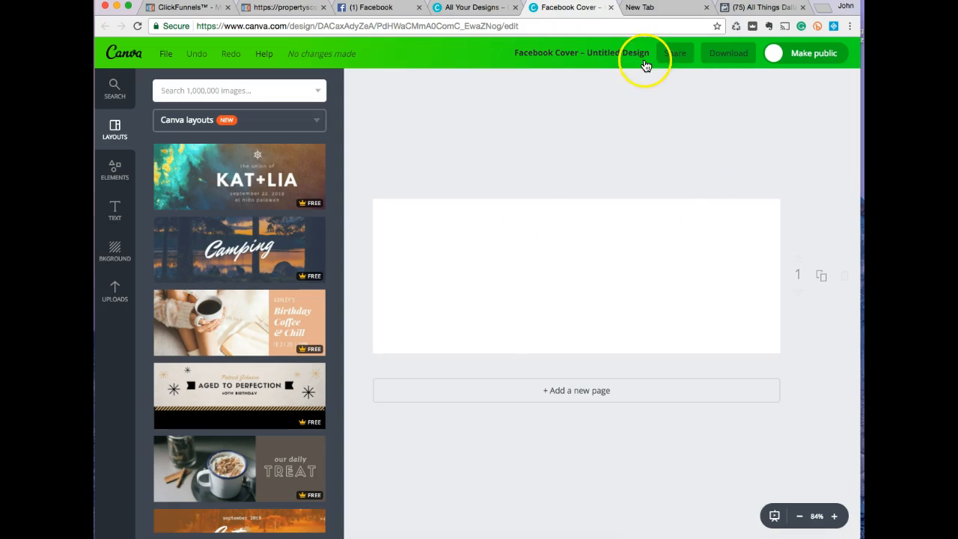
pyautogui.click(751, 9)
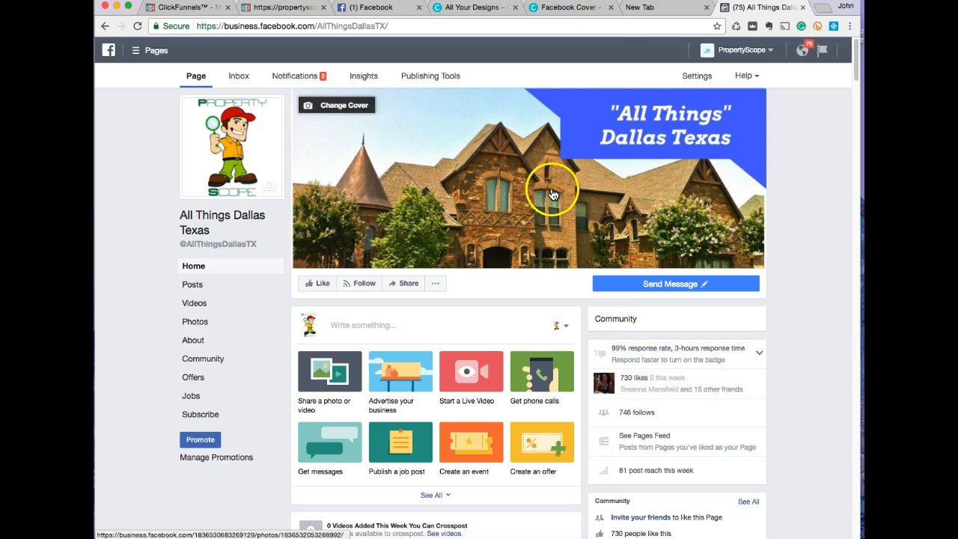
# - Search Google for "median home for sale topeka kansas" in the empty browser tab and show the image results
pyautogui.click(642, 9)
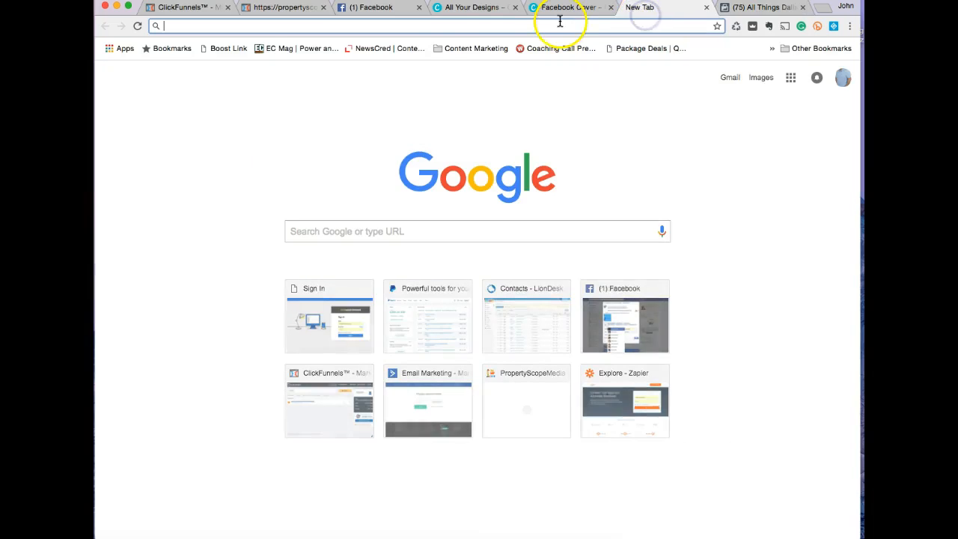
pyautogui.click(444, 24)
pyautogui.click(428, 23)
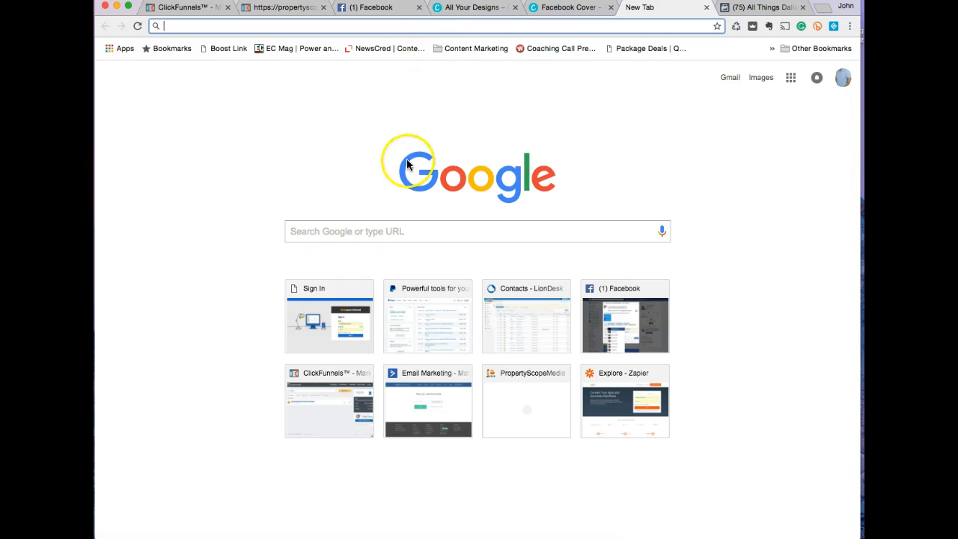
pyautogui.click(395, 229)
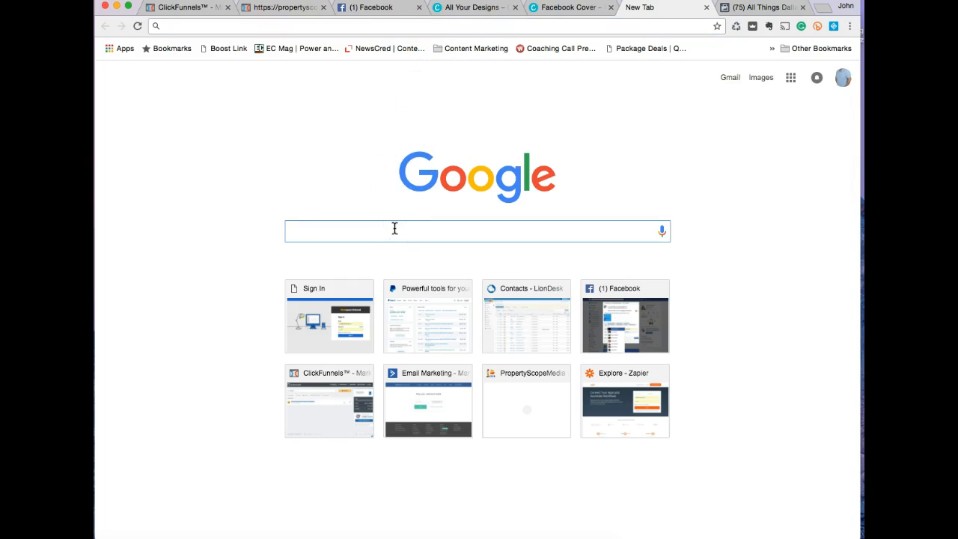
pyautogui.write('median p')
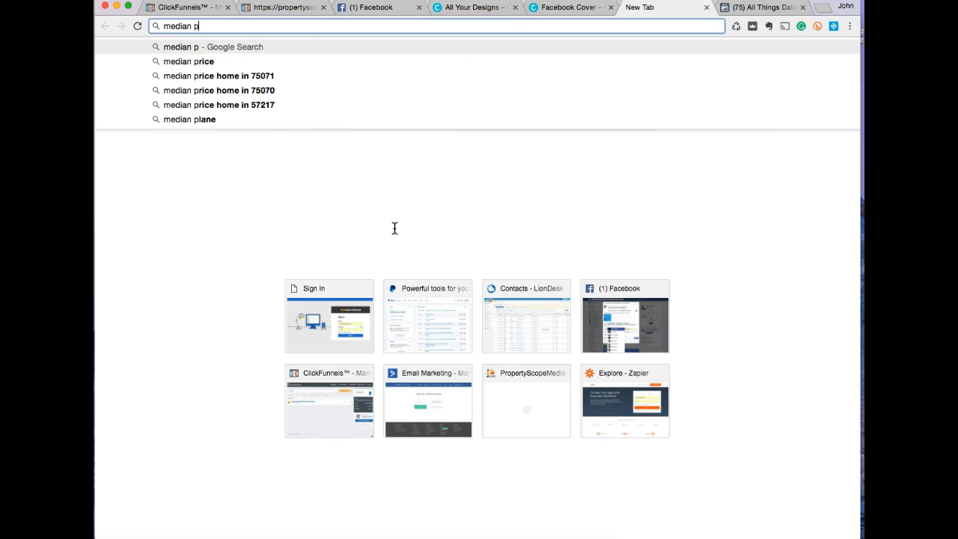
pyautogui.press('BackSpace')
pyautogui.write('hoe')
pyautogui.press('BackSpace')
pyautogui.write('me')
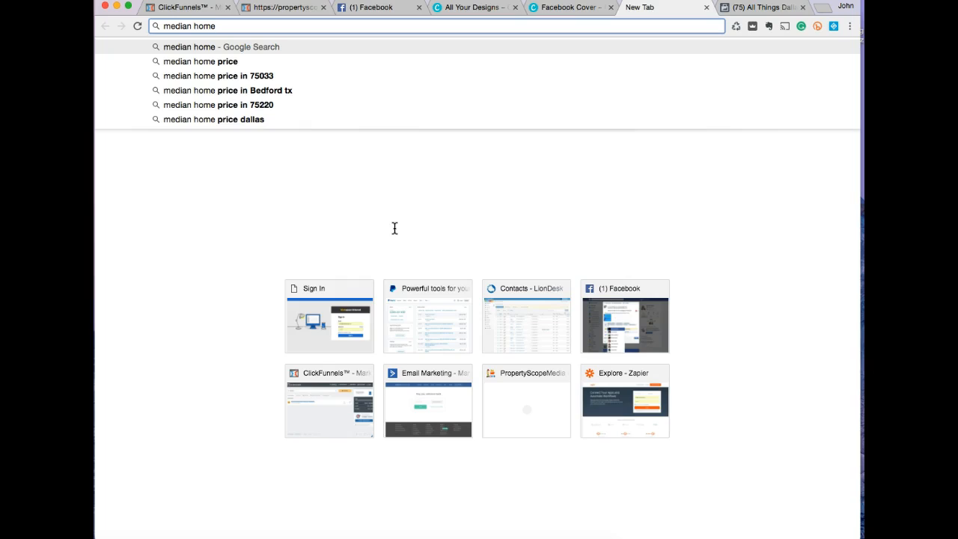
pyautogui.write('for sale to')
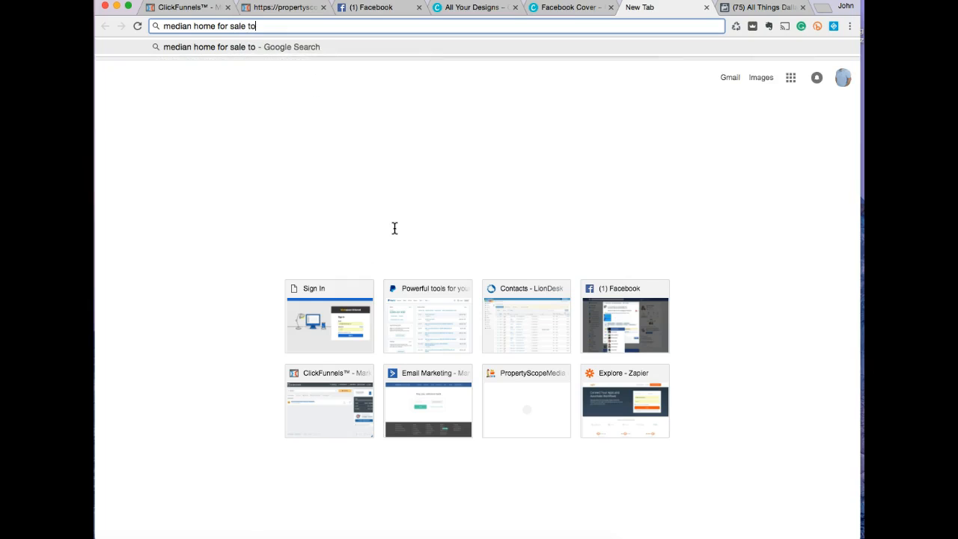
pyautogui.write('peka kansas')
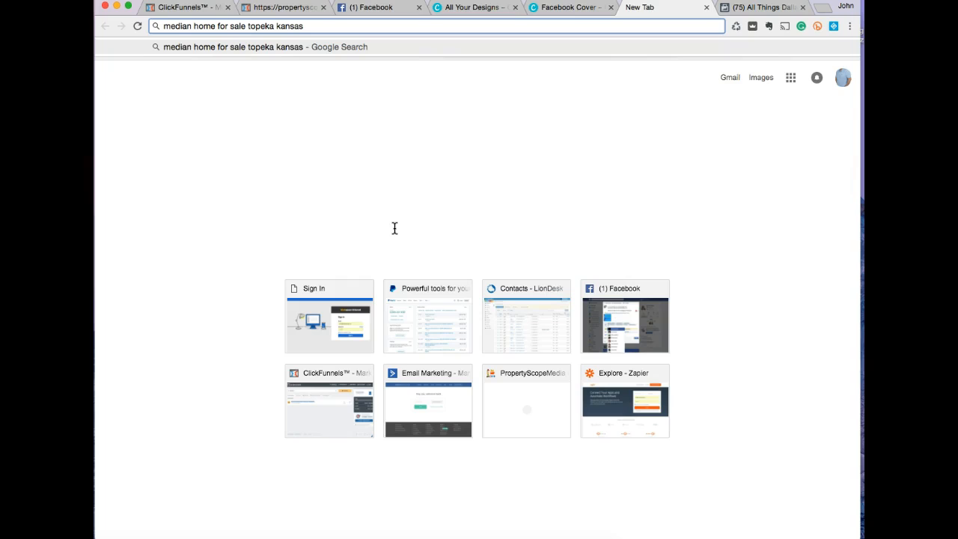
pyautogui.press('Return')
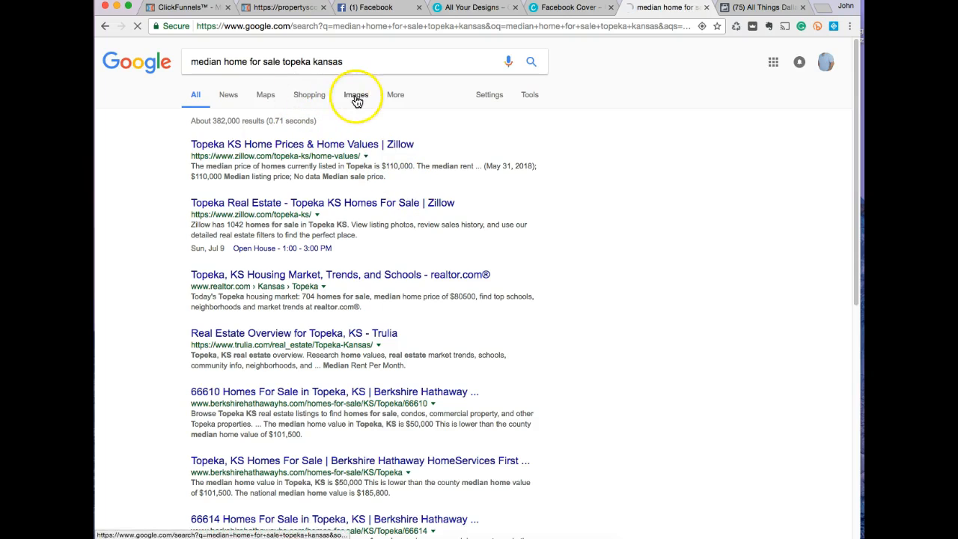
pyautogui.click(357, 99)
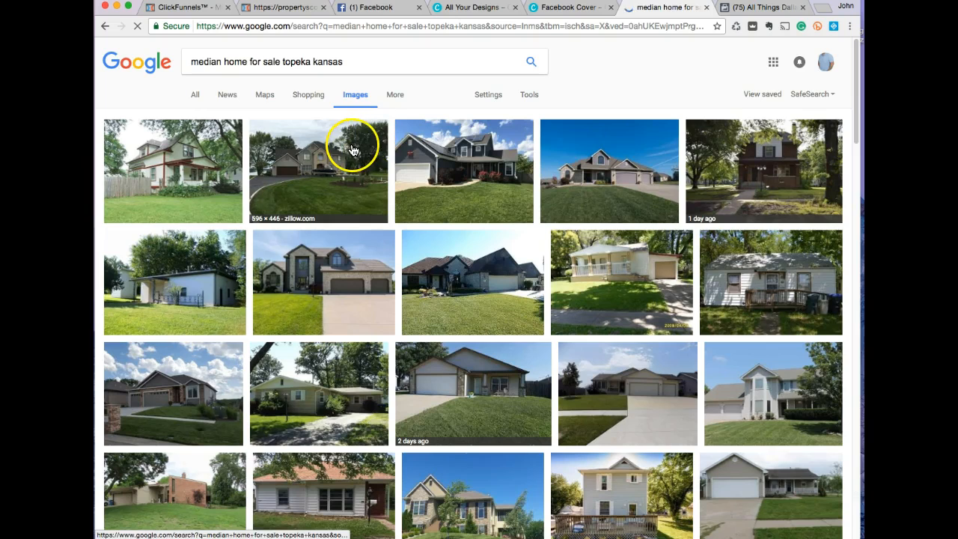
# - Filter the Topeka home image results to the Large size
pyautogui.click(494, 102)
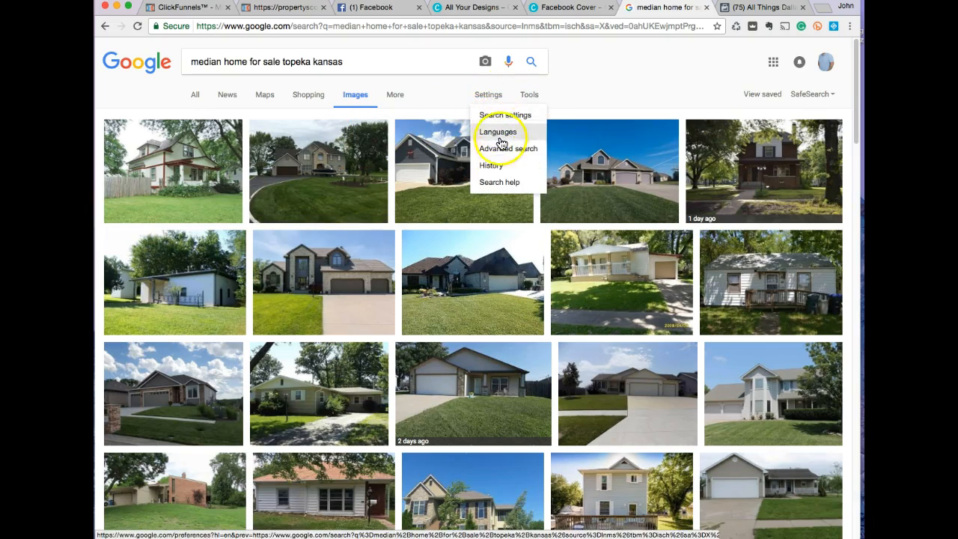
pyautogui.click(516, 95)
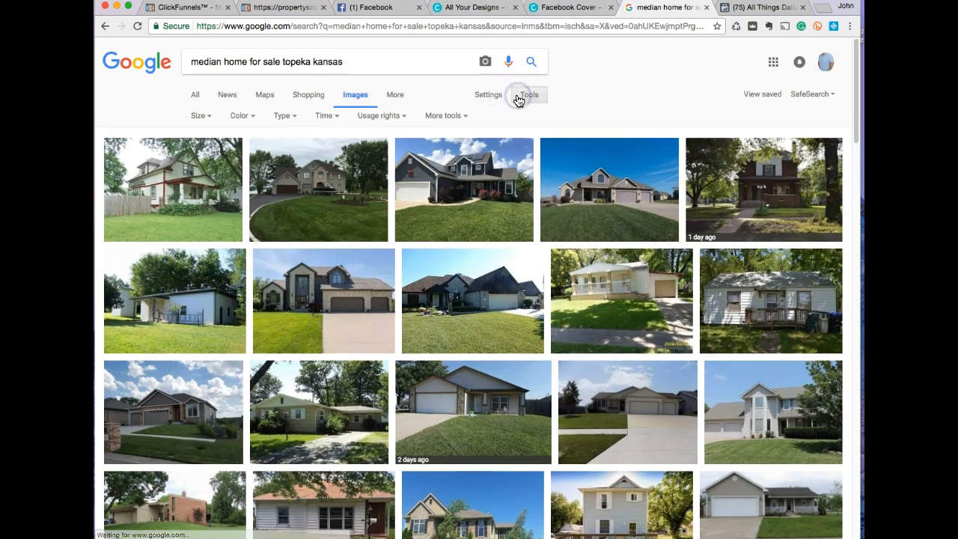
pyautogui.click(199, 116)
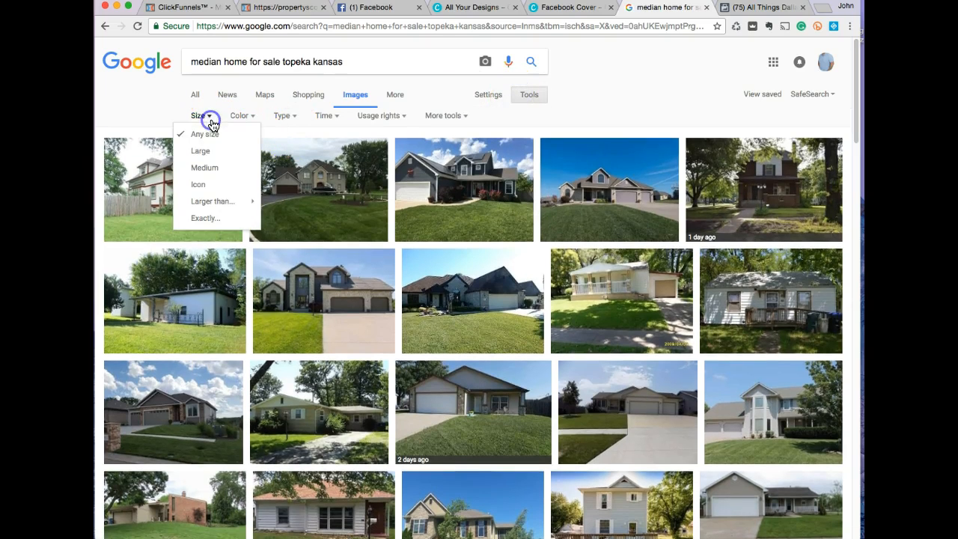
pyautogui.click(206, 150)
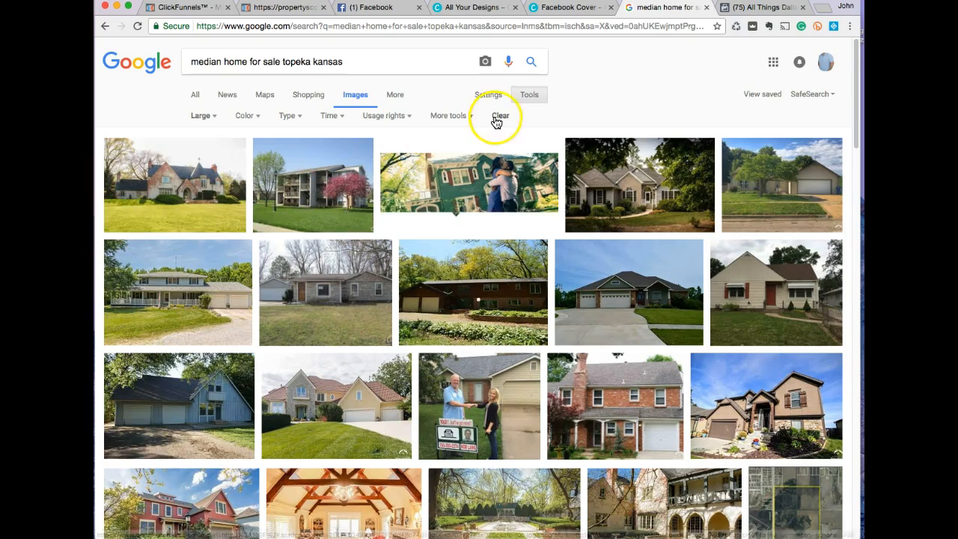
# - Try limiting the image results to those labeled for reuse and look through them for house photos
pyautogui.click(458, 116)
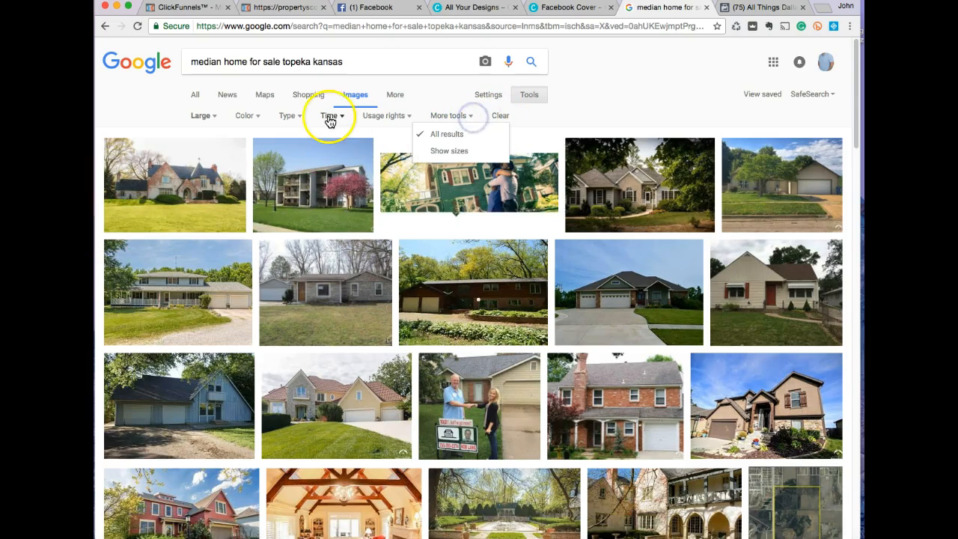
pyautogui.click(391, 119)
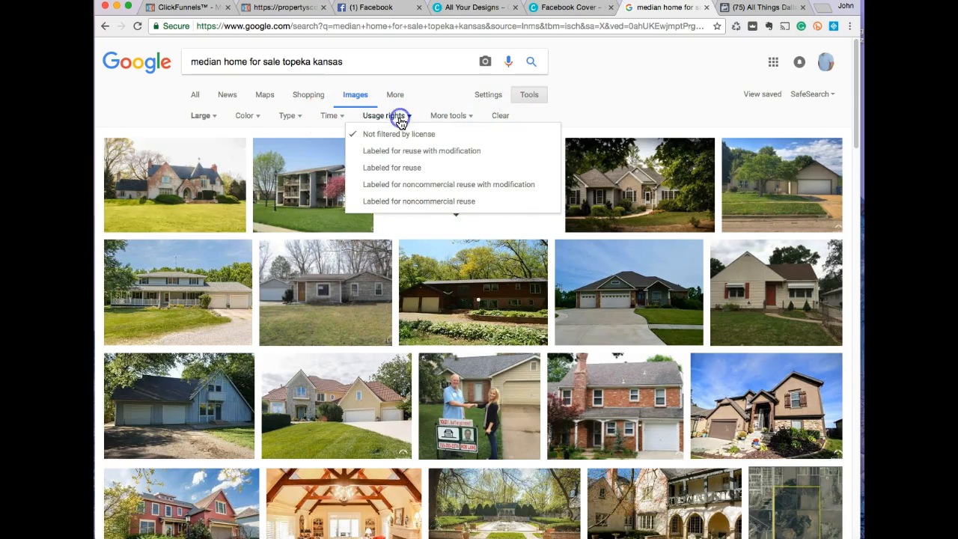
pyautogui.click(399, 168)
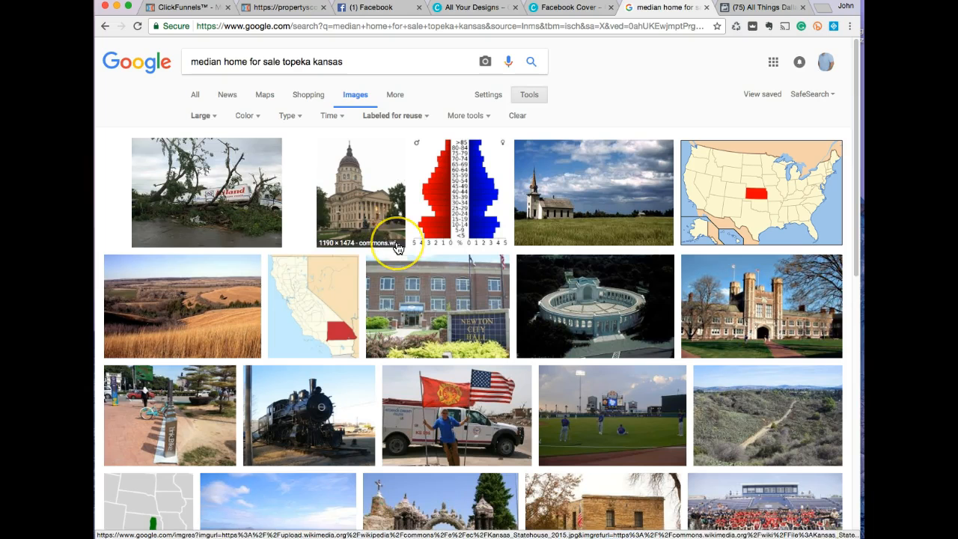
pyautogui.scroll(-5, 398, 247)
pyautogui.scroll(-3, 396, 247)
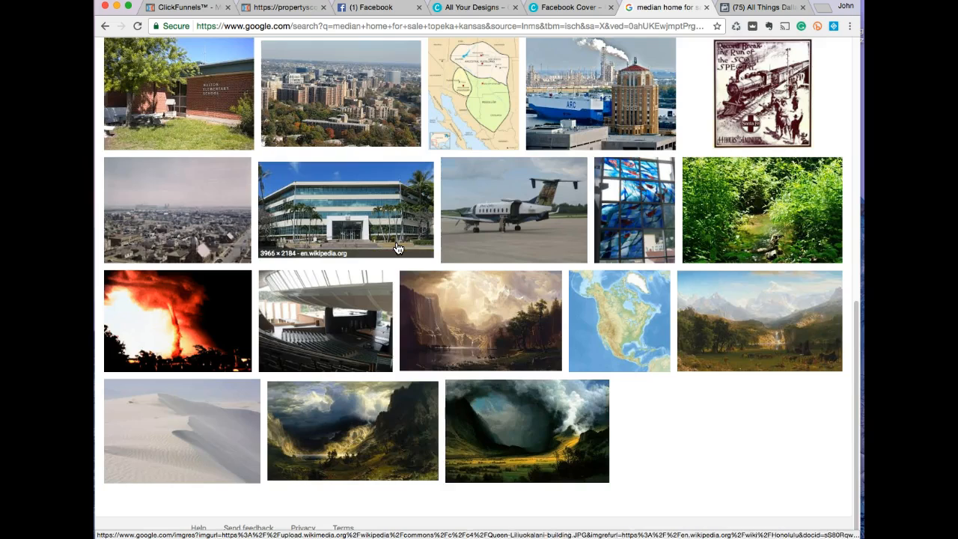
pyautogui.scroll(10, 396, 246)
# - Try the usage rights for reuse with modification and for noncommercial reuse, and return the filter to Not filtered by license
pyautogui.click(423, 121)
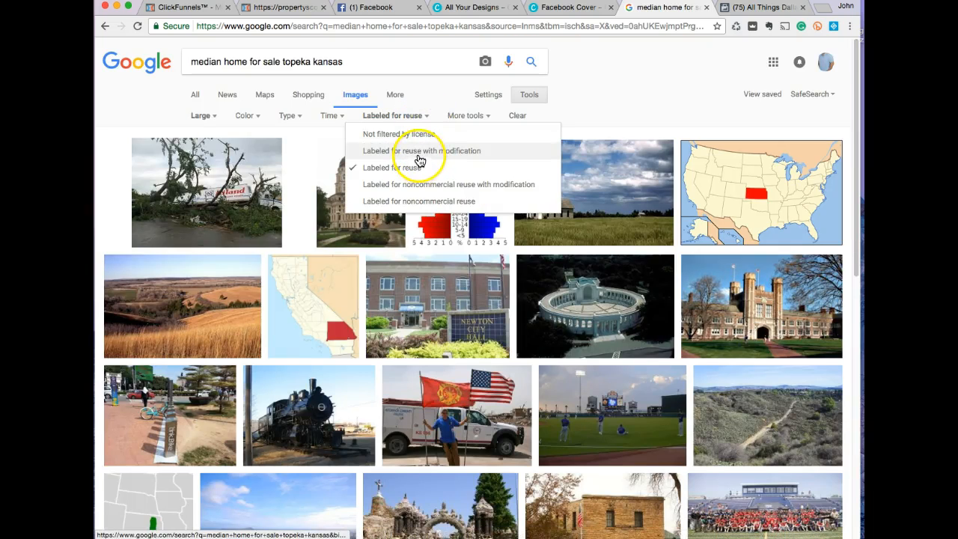
pyautogui.click(423, 152)
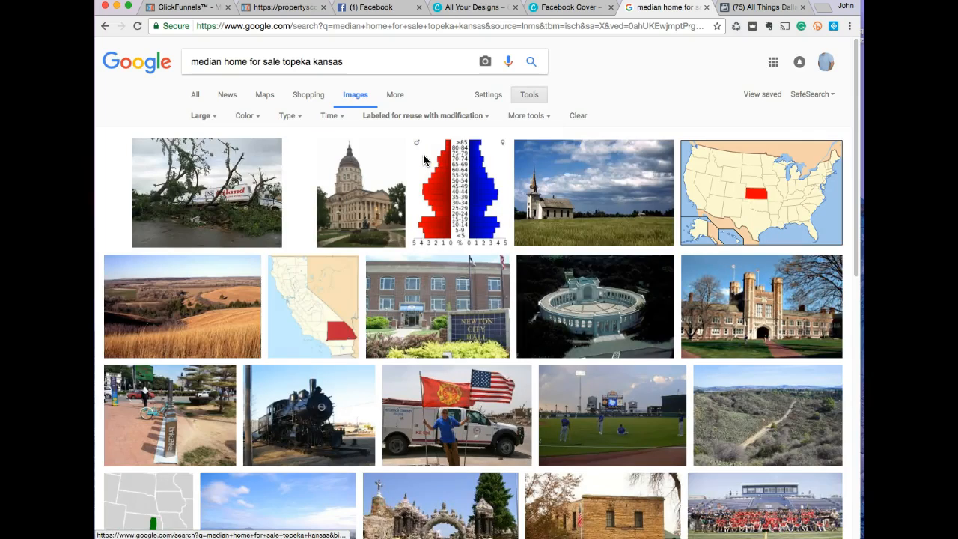
pyautogui.click(426, 116)
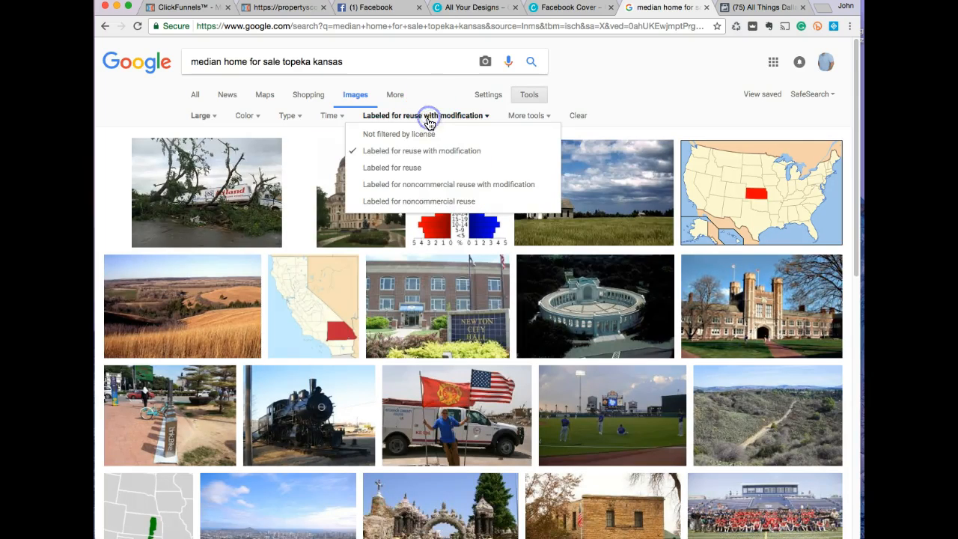
pyautogui.click(438, 200)
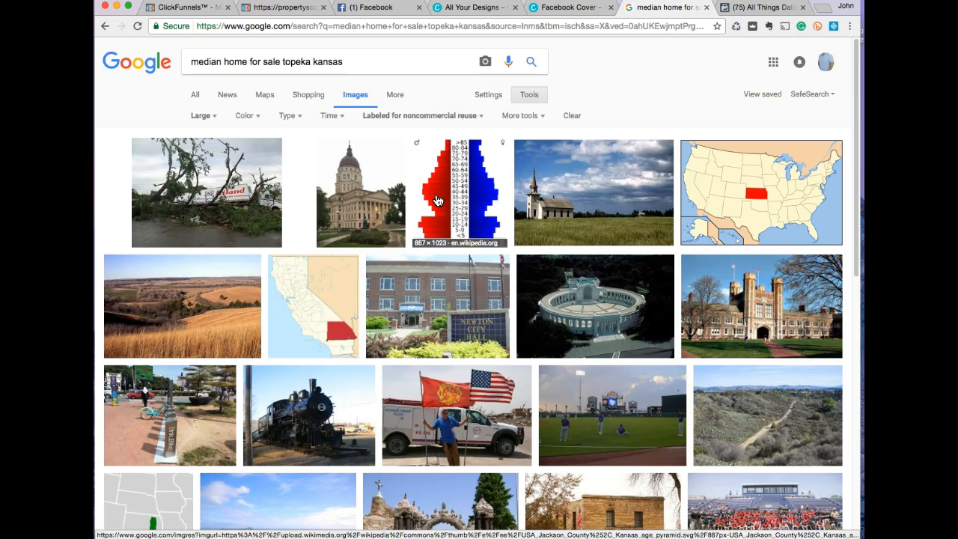
pyautogui.click(439, 117)
pyautogui.click(433, 135)
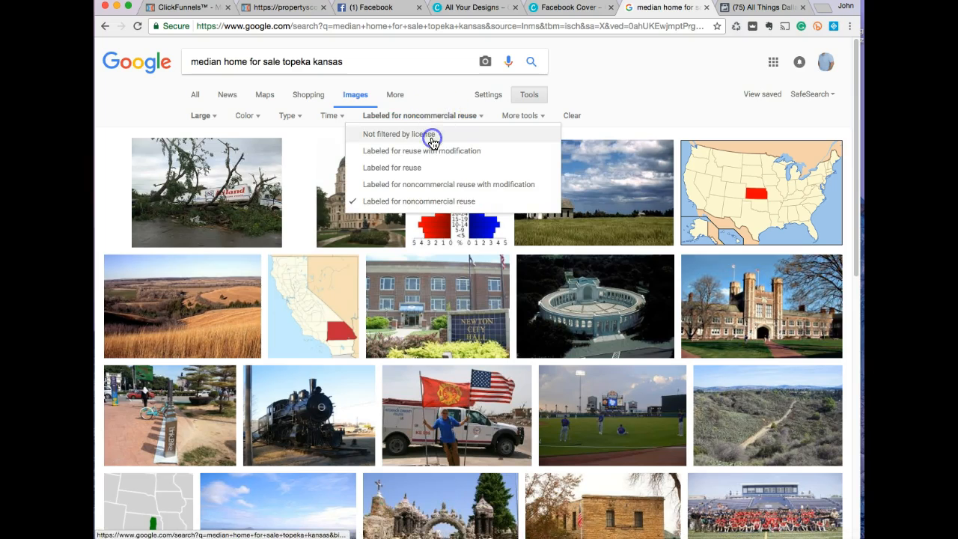
# - Browse the large house photos and open the preview of the 1280 × 851 Homefacts image of a single-story home with garage
pyautogui.scroll(-1, 416, 236)
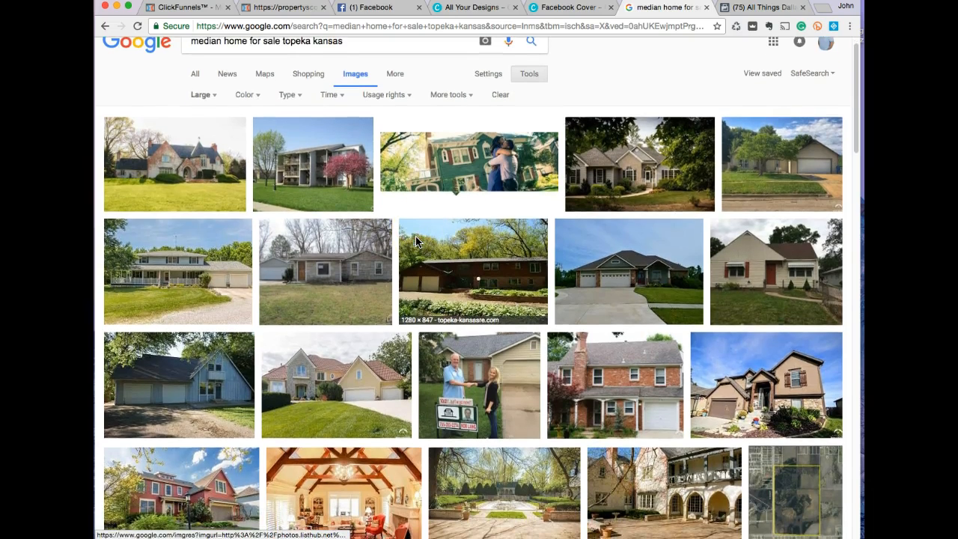
pyautogui.scroll(-1, 415, 241)
pyautogui.scroll(-1, 417, 241)
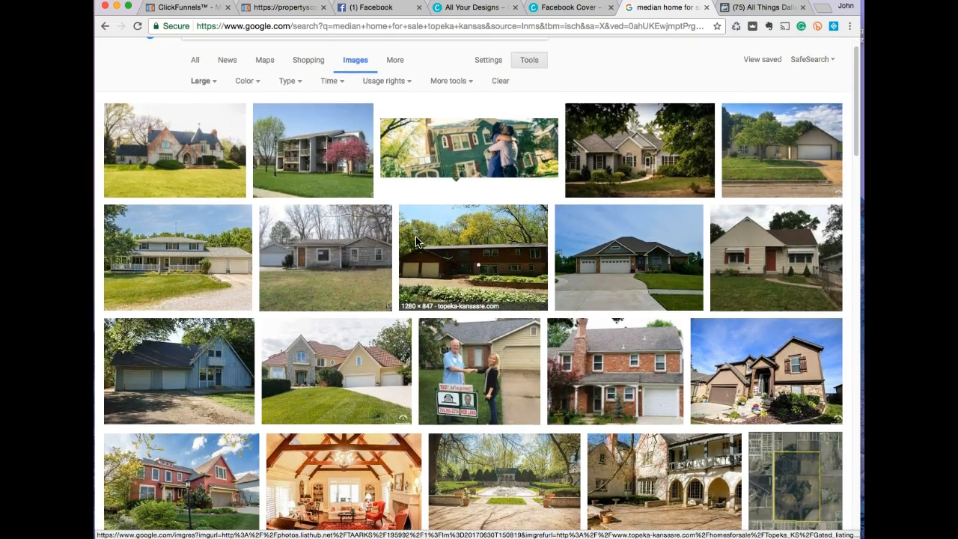
pyautogui.scroll(-4, 417, 242)
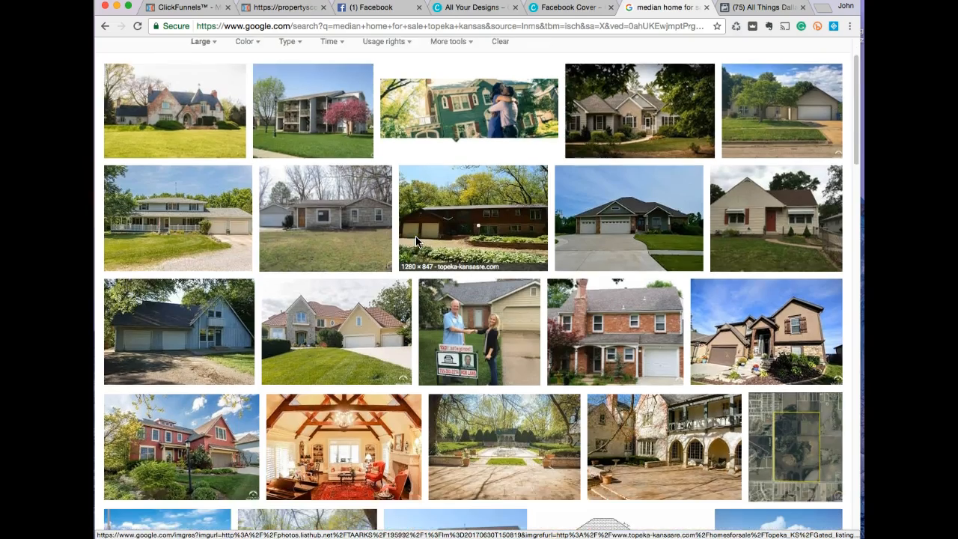
pyautogui.scroll(-8, 417, 242)
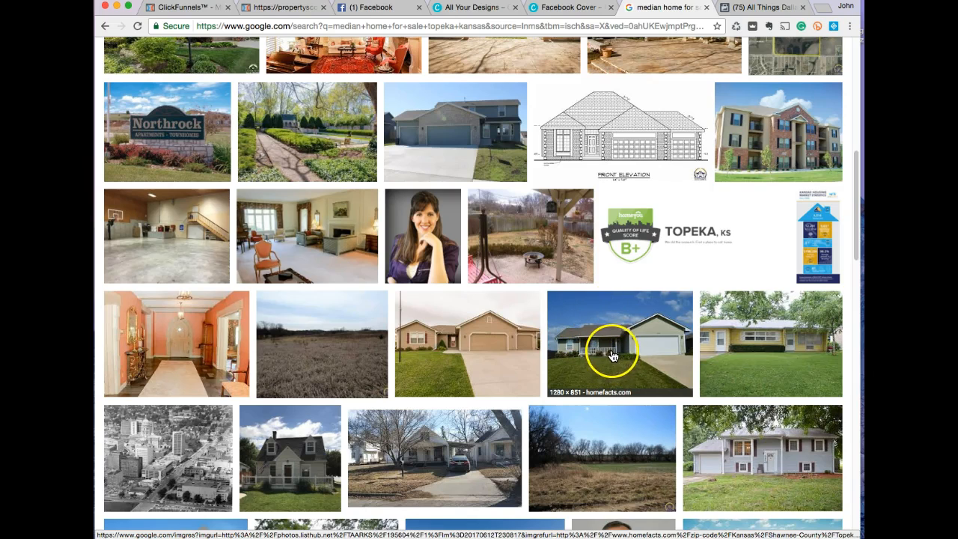
pyautogui.scroll(-3, 613, 356)
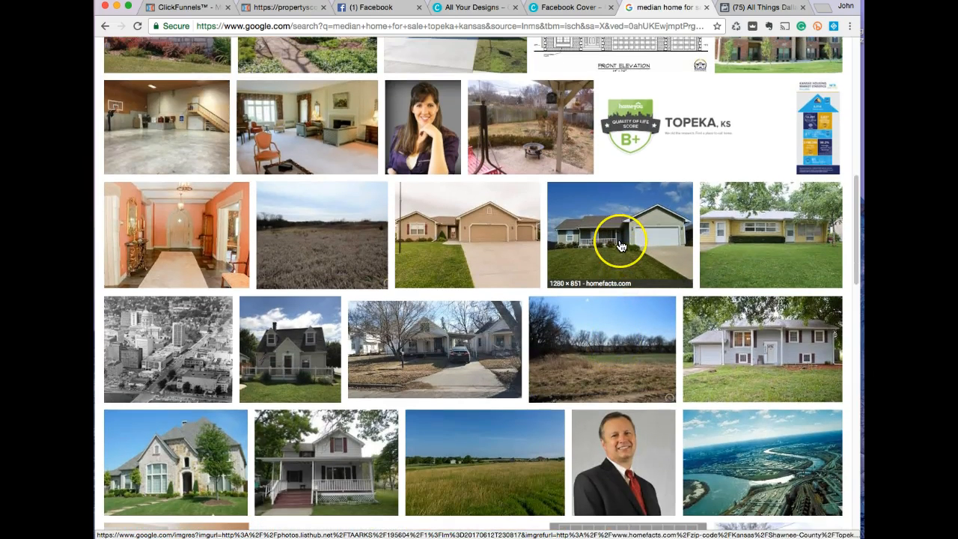
pyautogui.scroll(-6, 619, 246)
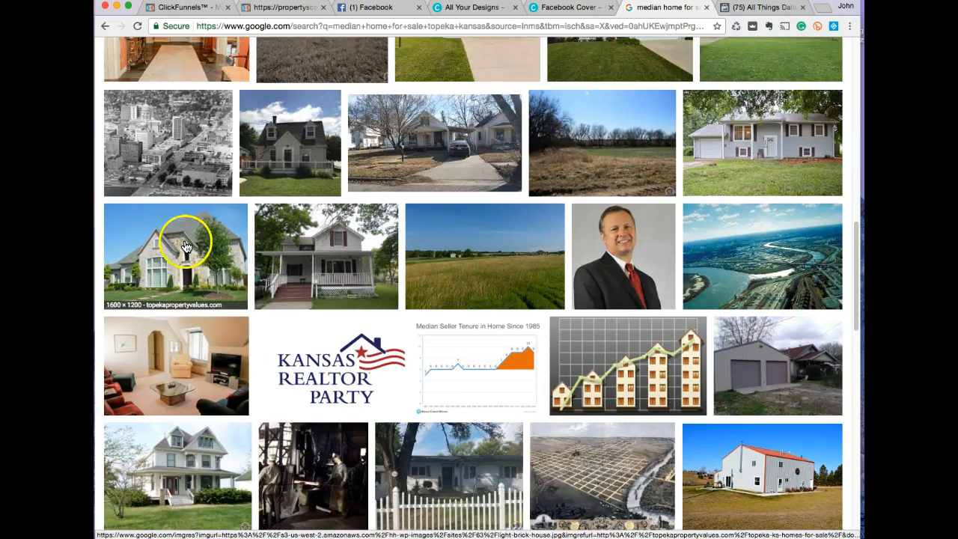
pyautogui.scroll(-7, 187, 270)
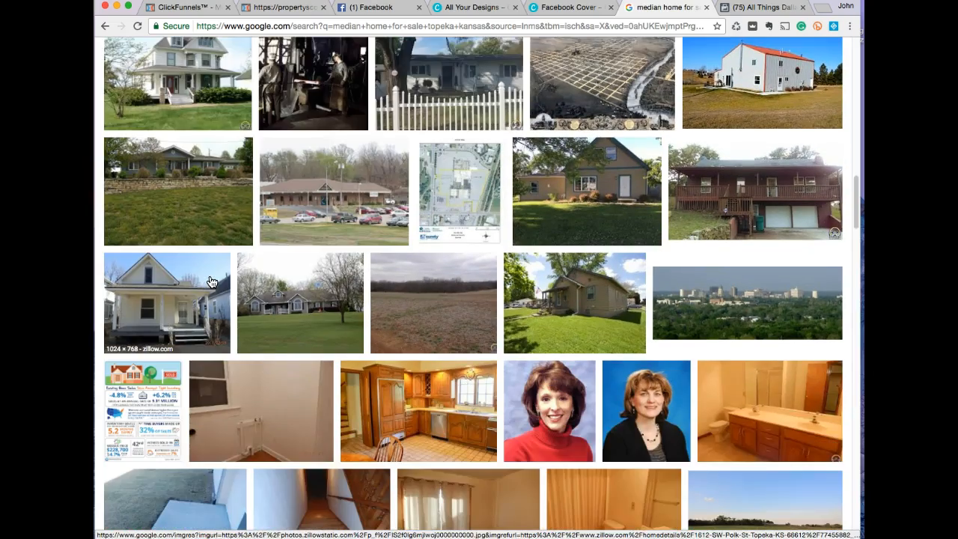
pyautogui.scroll(-5, 211, 281)
pyautogui.scroll(10, 211, 281)
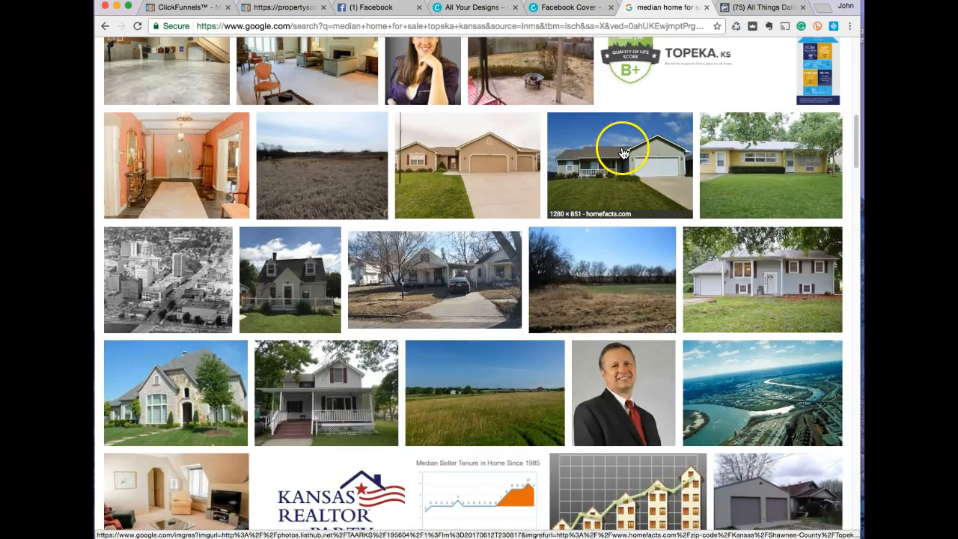
pyautogui.click(621, 154)
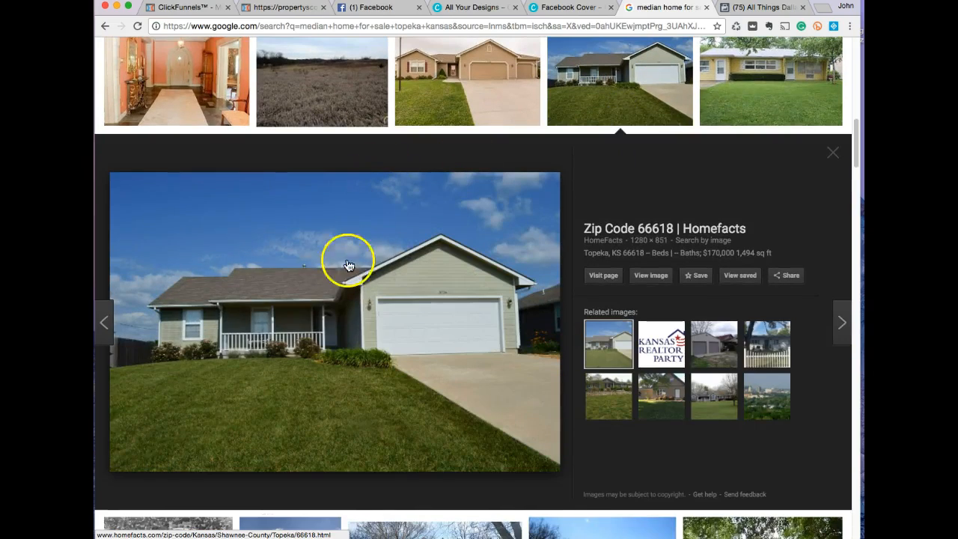
# - Save the previewed house photo as a JPEG named "All Things Topeka KS Banner Image" in Downloads
pyautogui.rightClick(332, 312)
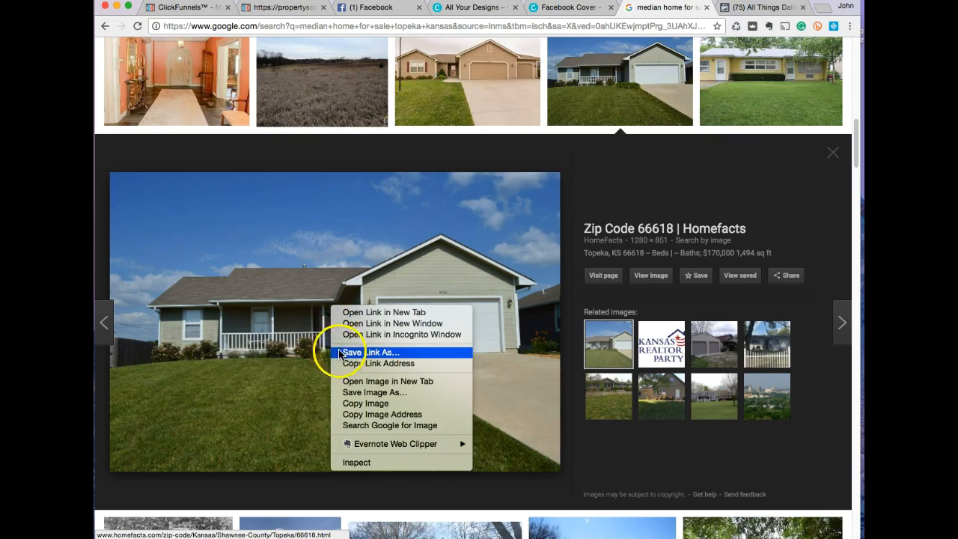
pyautogui.click(347, 394)
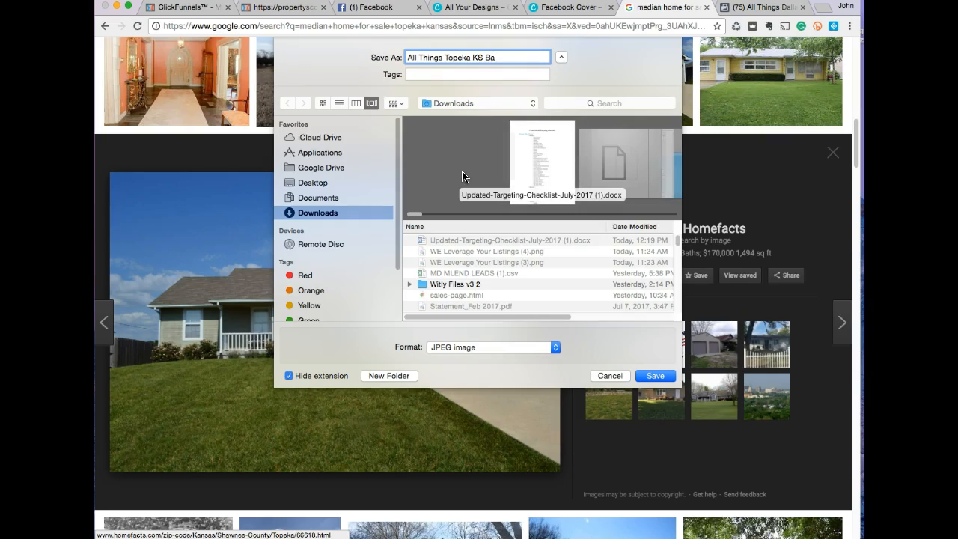
pyautogui.write('age')
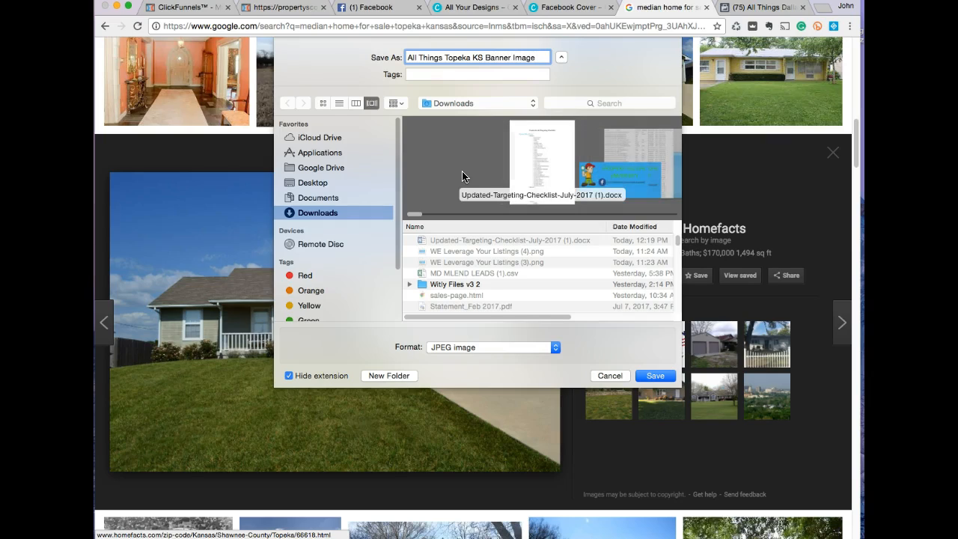
pyautogui.click(656, 376)
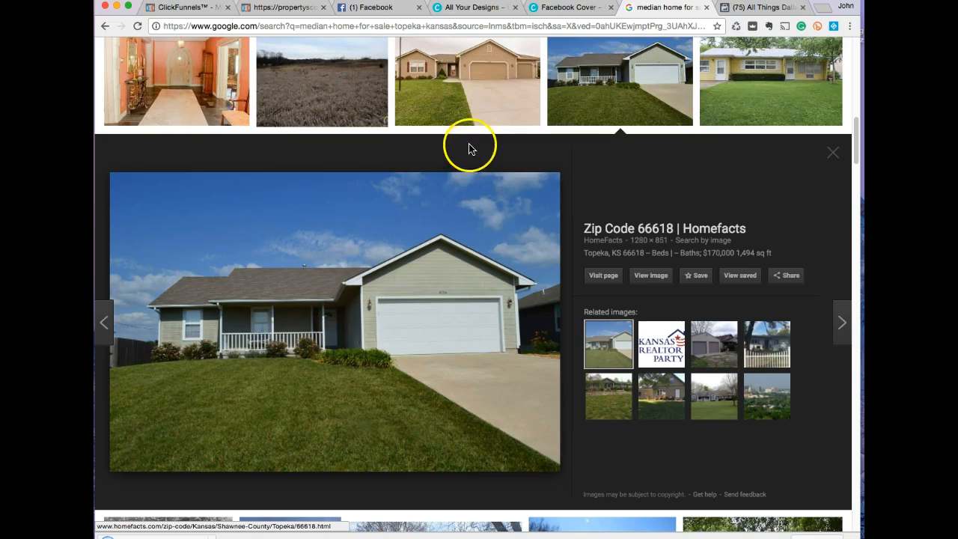
# - Switch to the Canva Facebook Cover design and upload "All Things Topeka KS Banner Image.jpeg" from Downloads
pyautogui.click(575, 8)
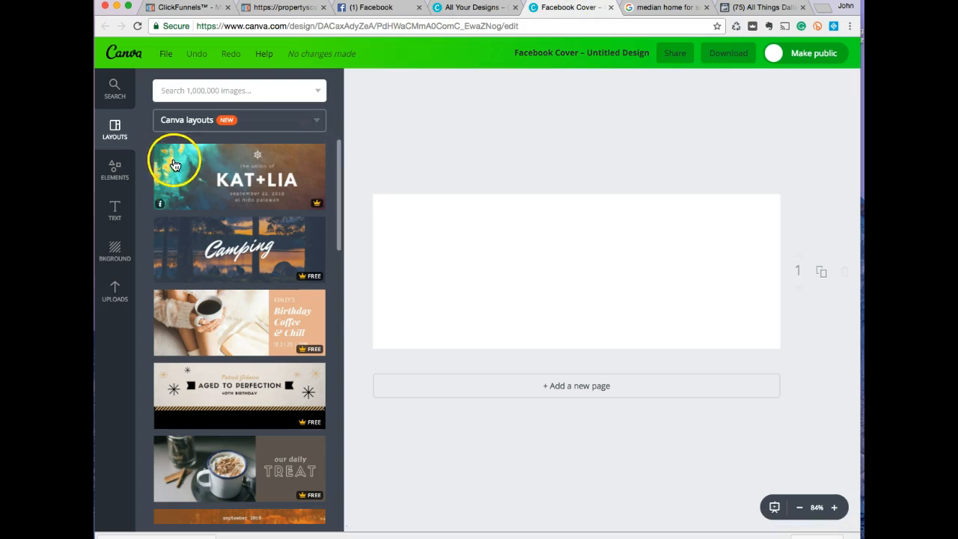
pyautogui.click(113, 290)
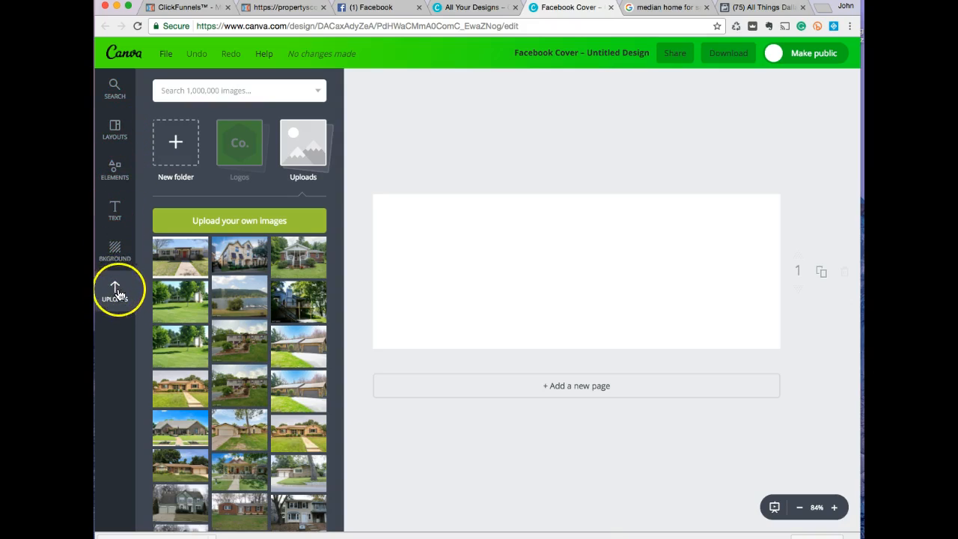
pyautogui.click(210, 221)
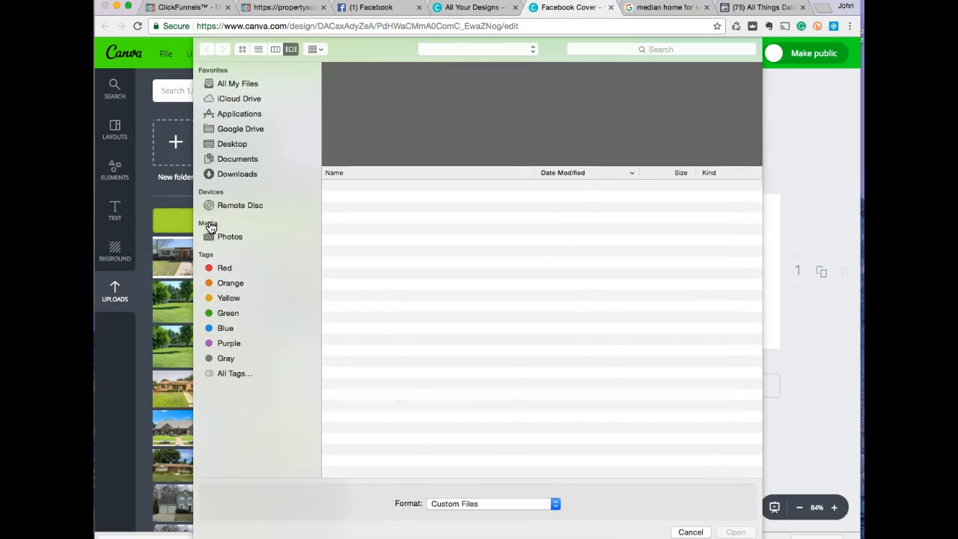
pyautogui.click(364, 188)
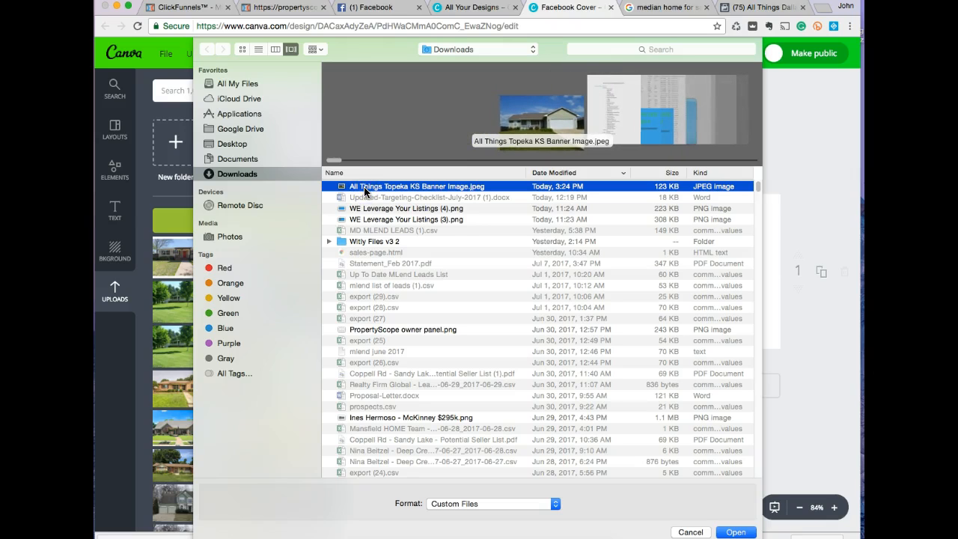
pyautogui.click(731, 533)
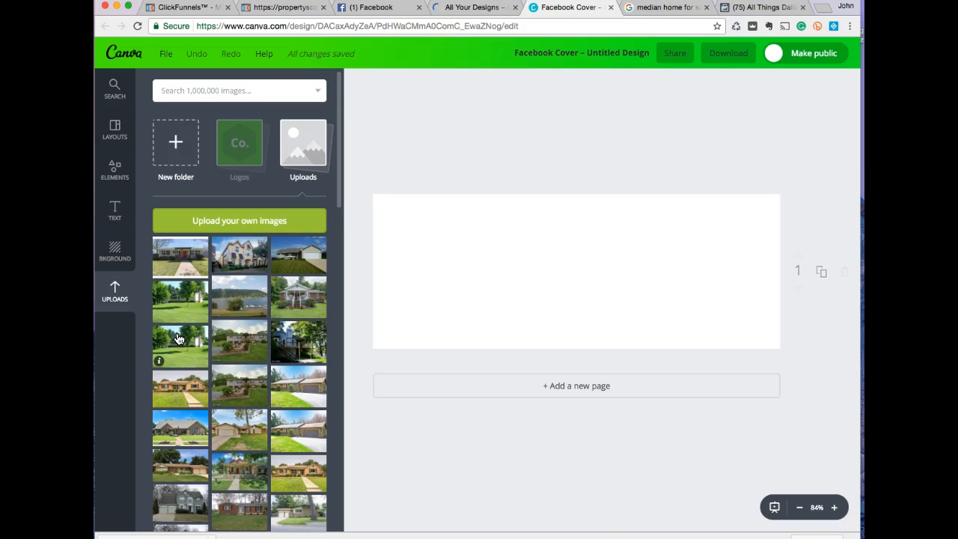
# - Place the uploaded house photo on the blank cover and enlarge and position it to fill the whole canvas
pyautogui.click(290, 264)
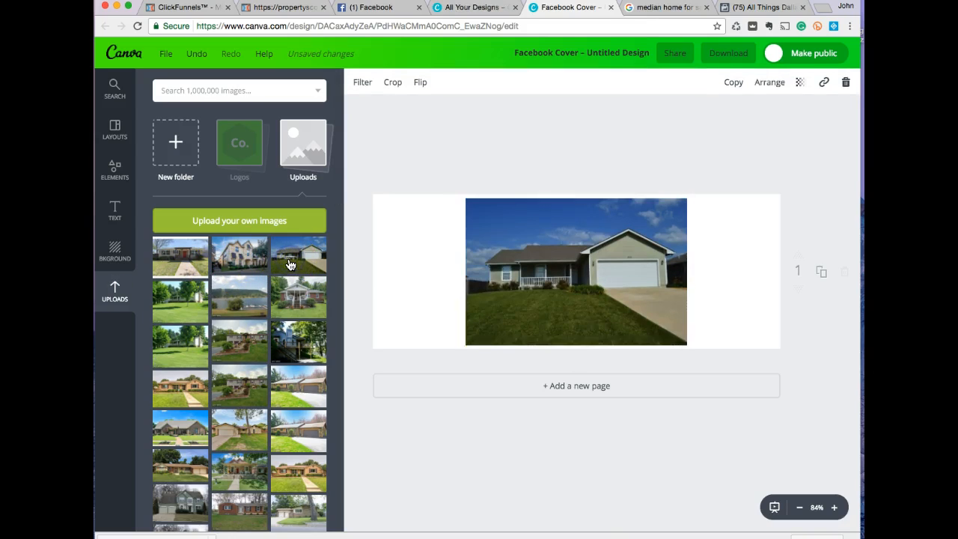
pyautogui.moveTo(469, 342); pyautogui.dragTo(281, 351)
pyautogui.moveTo(554, 332); pyautogui.dragTo(589, 300)
pyautogui.moveTo(720, 403); pyautogui.dragTo(809, 406)
pyautogui.moveTo(737, 331); pyautogui.dragTo(746, 322)
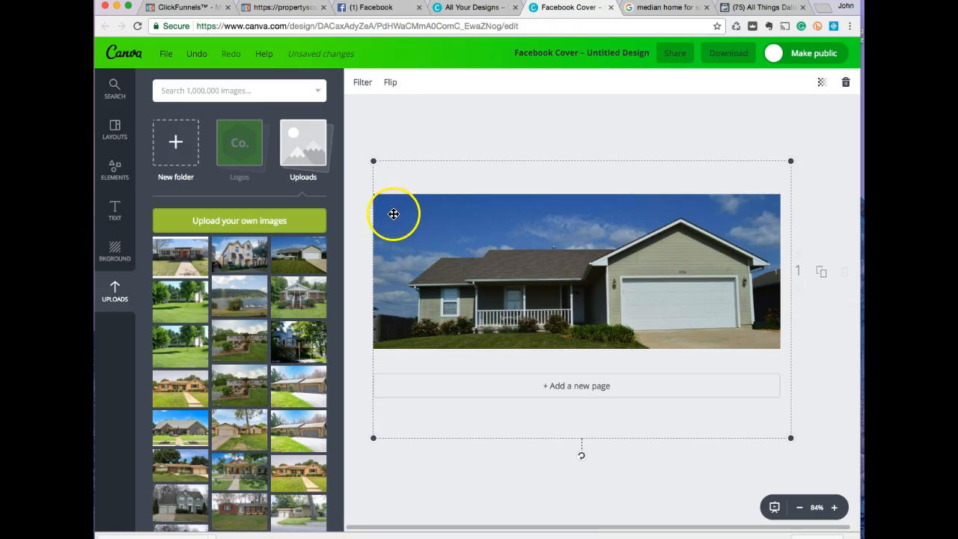
pyautogui.click(483, 496)
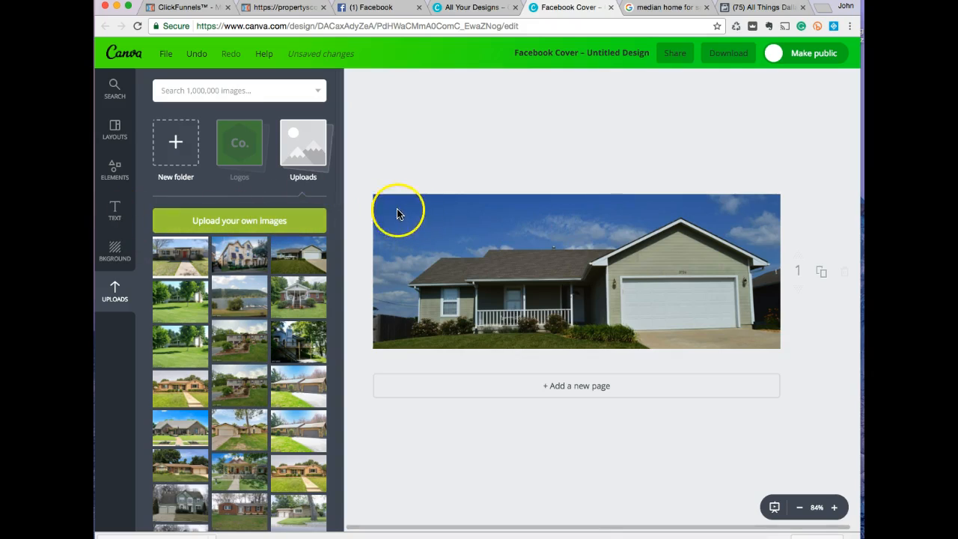
# - Check the cover design of the All Things Dallas Texas Facebook page and return to the Canva cover
pyautogui.click(760, 7)
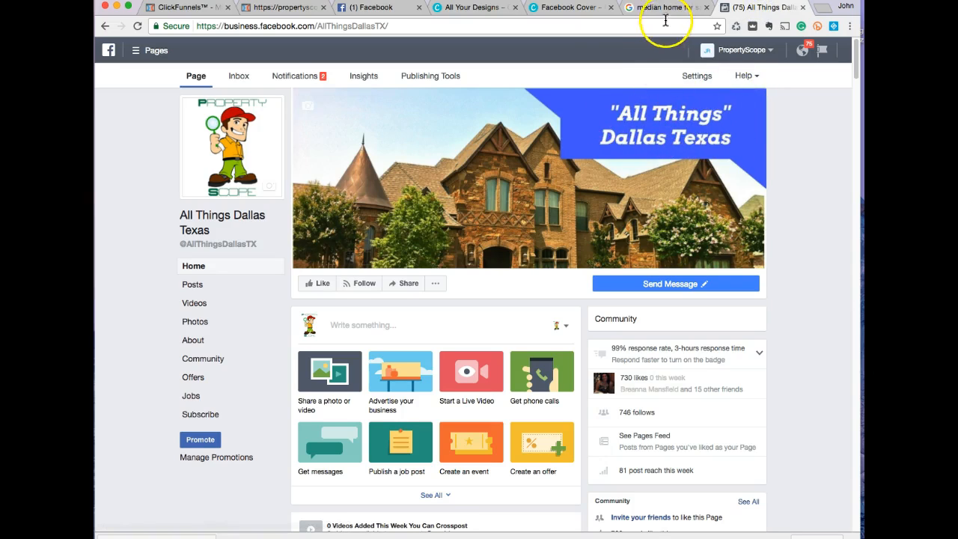
pyautogui.click(575, 8)
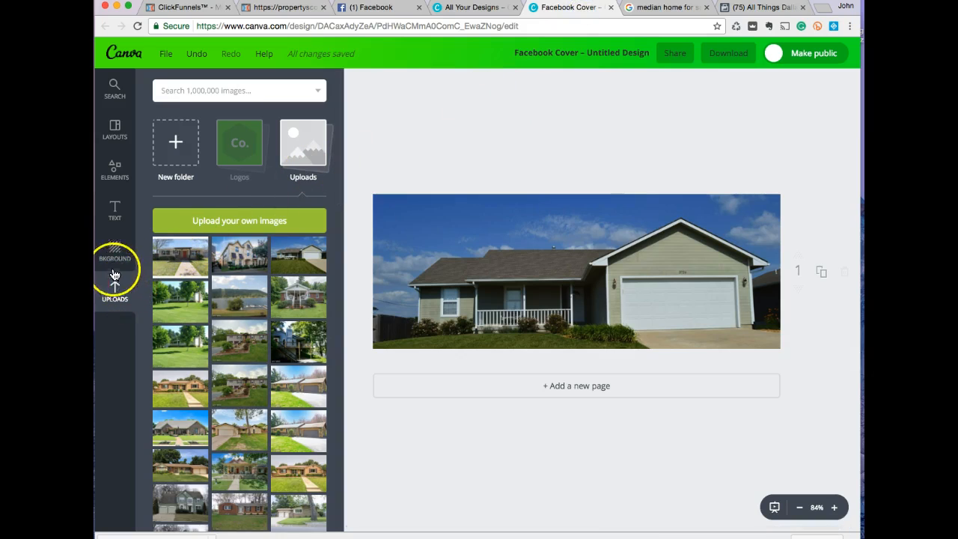
# - Try the "Morgans Sweet Treats" text badge, shrunk in the cover's upper-left corner, and delete it
pyautogui.click(114, 210)
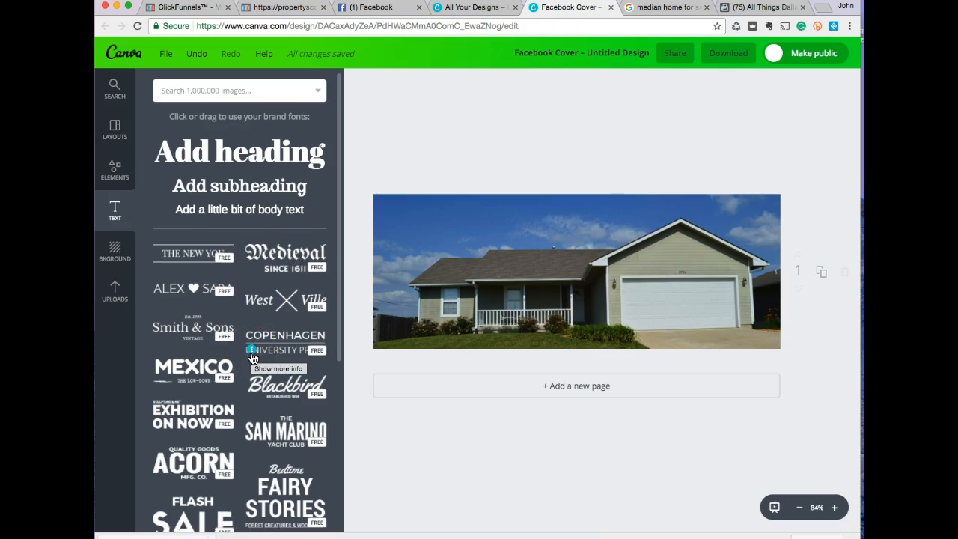
pyautogui.scroll(-8, 252, 358)
pyautogui.scroll(-12, 253, 358)
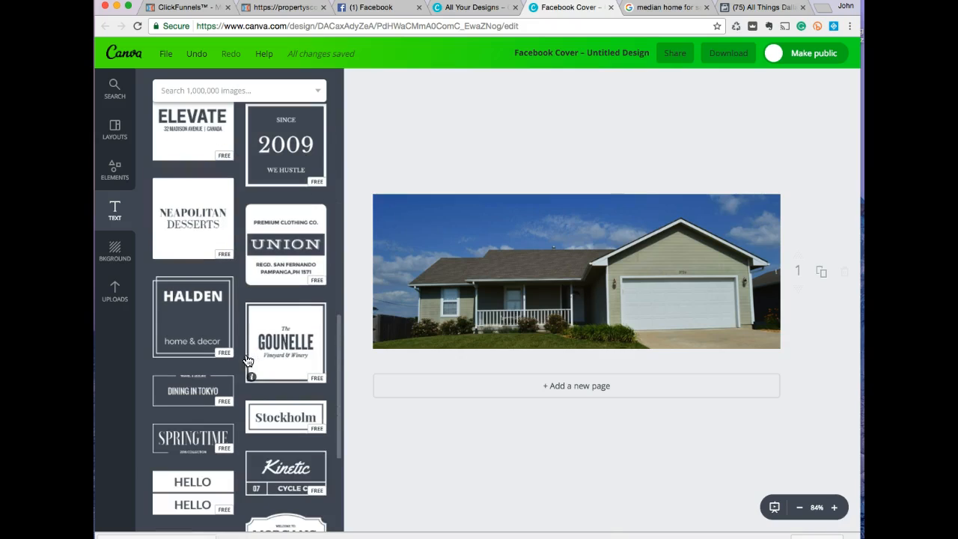
pyautogui.scroll(-5, 232, 453)
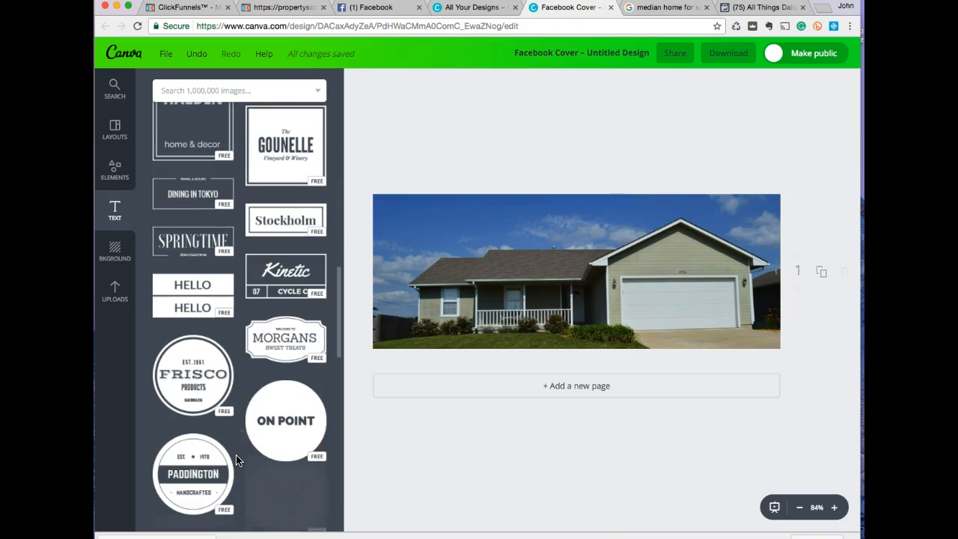
pyautogui.click(286, 339)
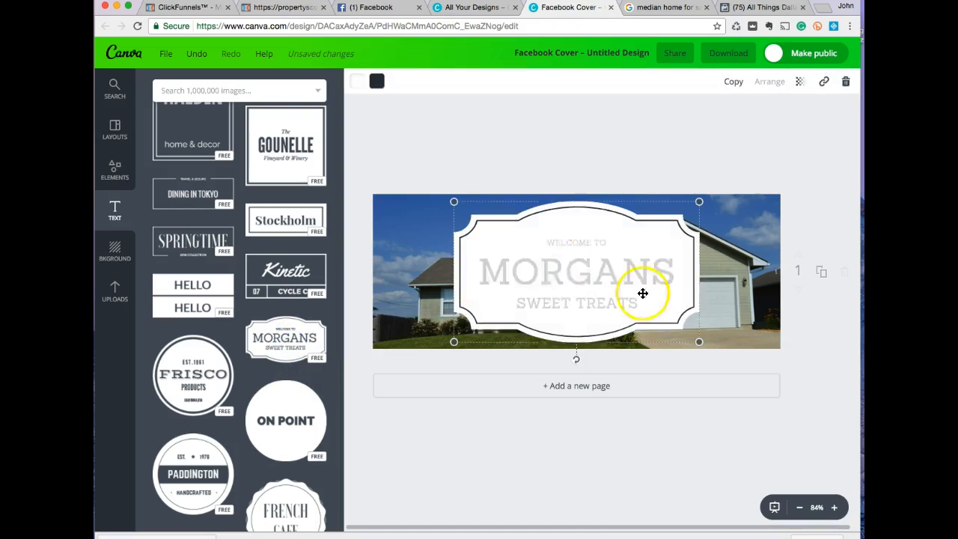
pyautogui.moveTo(699, 346); pyautogui.dragTo(571, 231)
pyautogui.moveTo(483, 235); pyautogui.dragTo(408, 231)
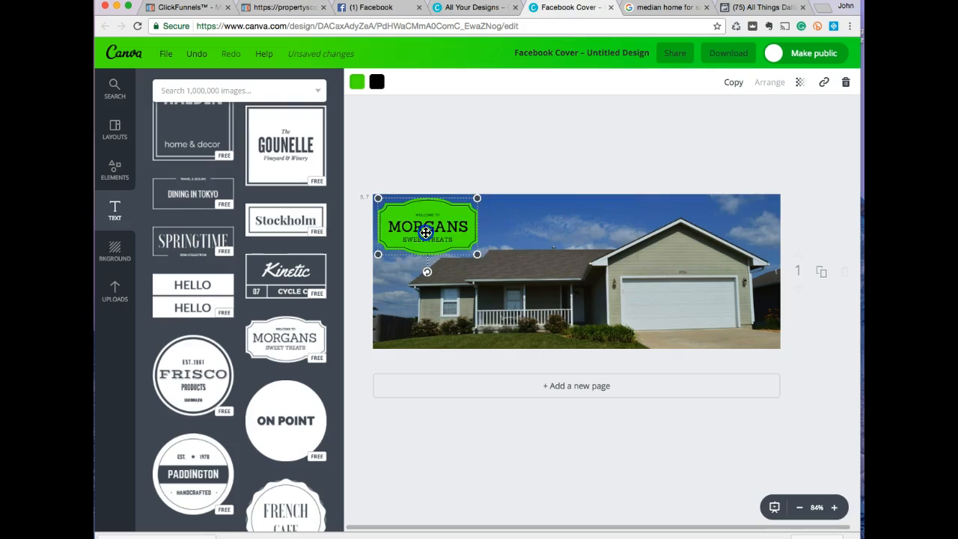
pyautogui.moveTo(485, 252); pyautogui.dragTo(478, 253)
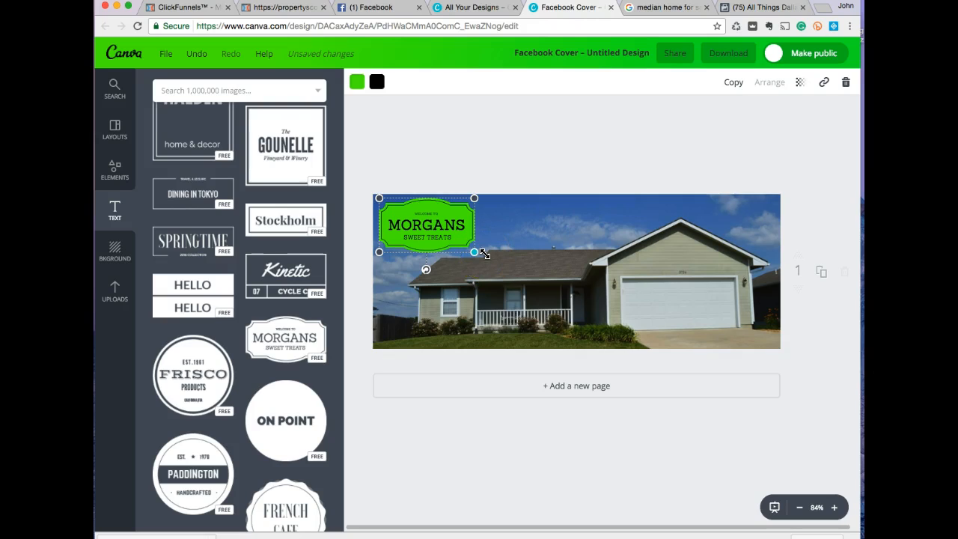
pyautogui.press('Delete')
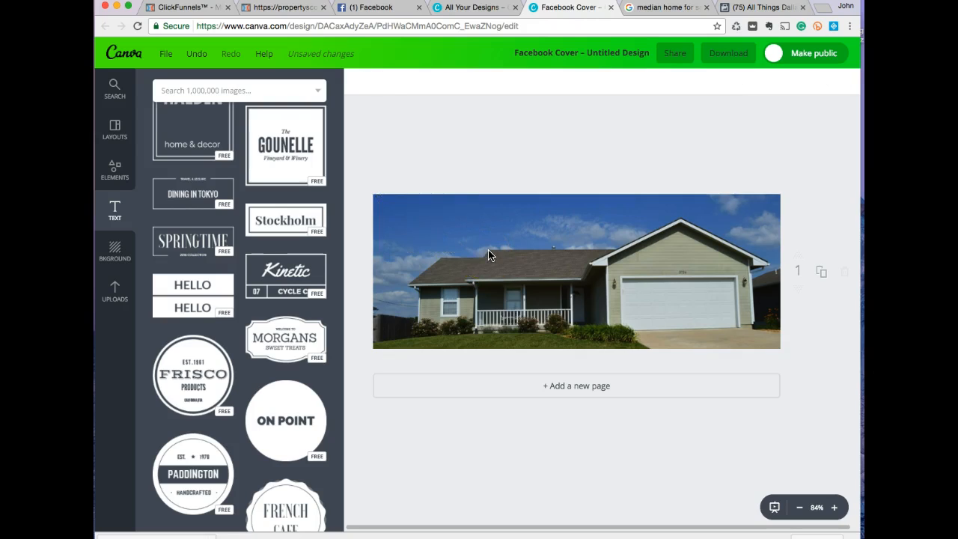
# - Find the red "Corner Tab" text banner among the text designs and add it over the house photo
pyautogui.scroll(-4, 278, 302)
pyautogui.scroll(-5, 278, 302)
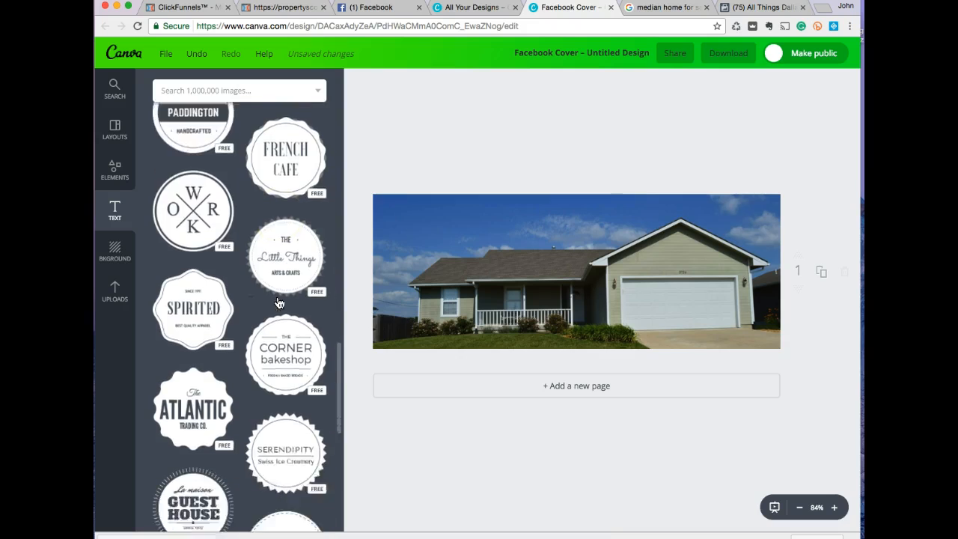
pyautogui.scroll(-4, 278, 302)
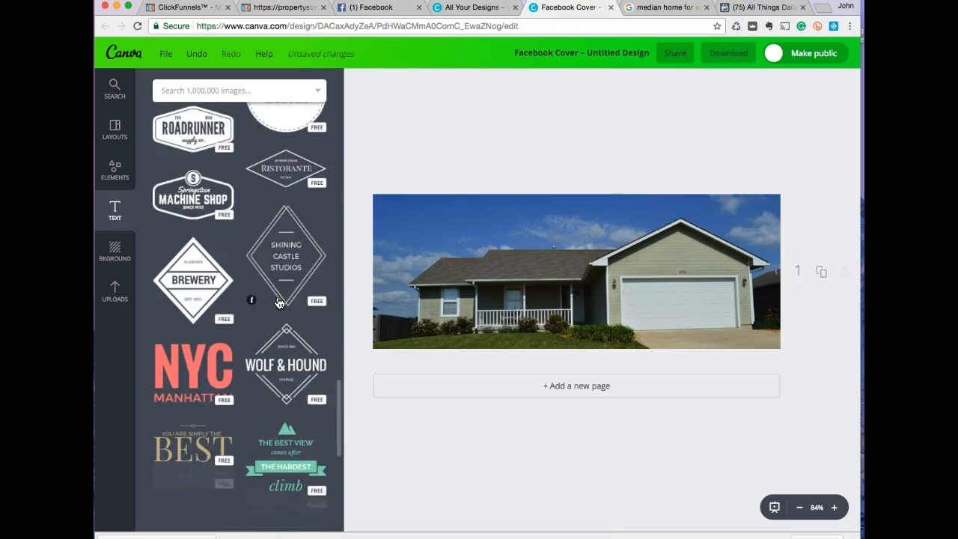
pyautogui.scroll(-7, 279, 302)
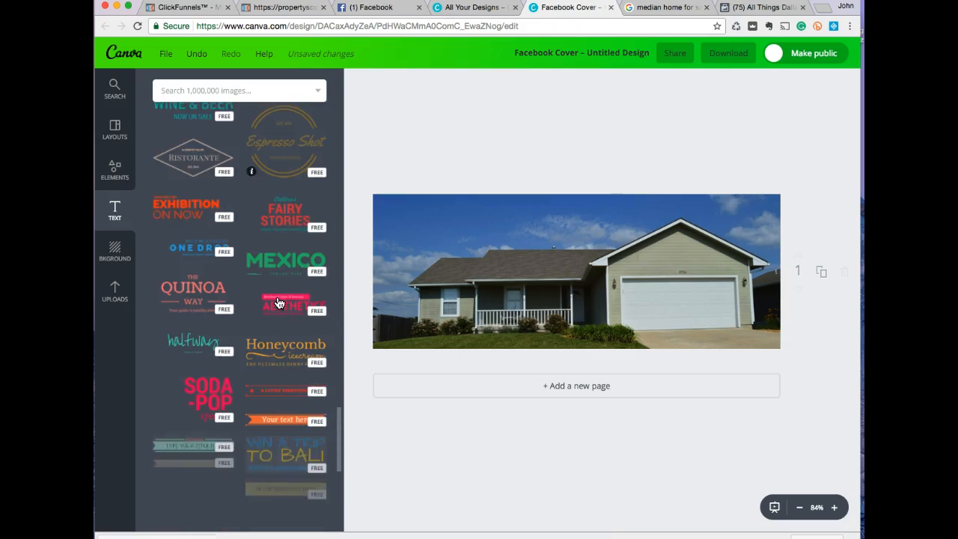
pyautogui.scroll(-4, 278, 303)
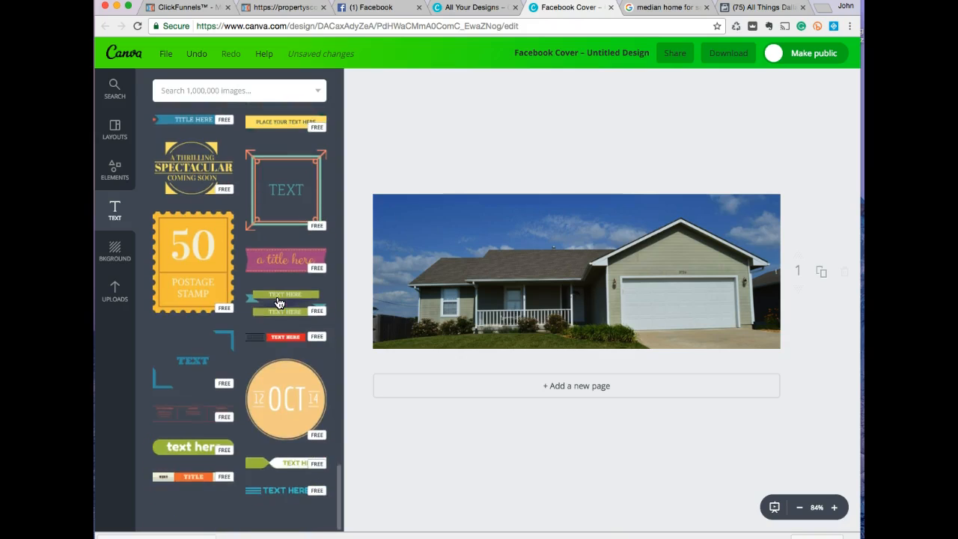
pyautogui.scroll(-2, 278, 303)
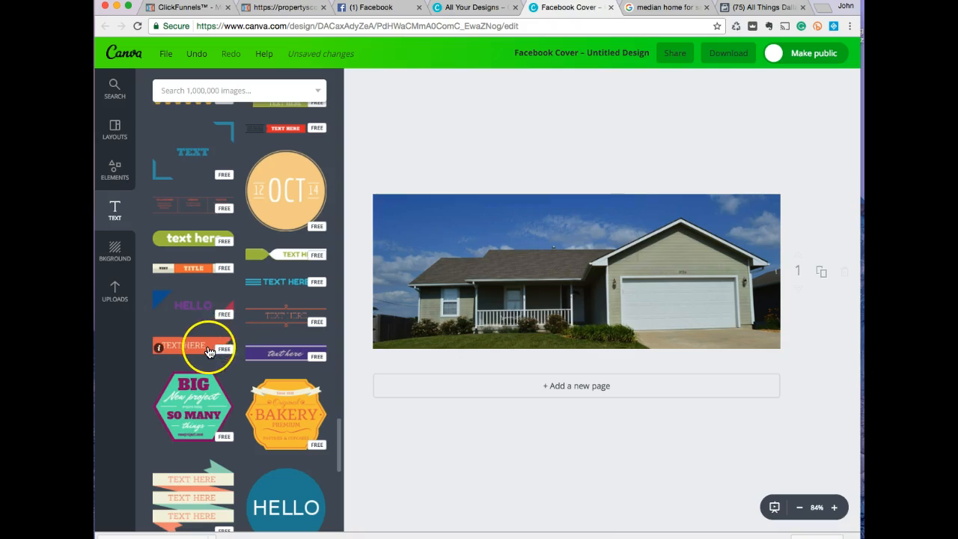
pyautogui.scroll(-2, 203, 352)
pyautogui.scroll(-3, 199, 354)
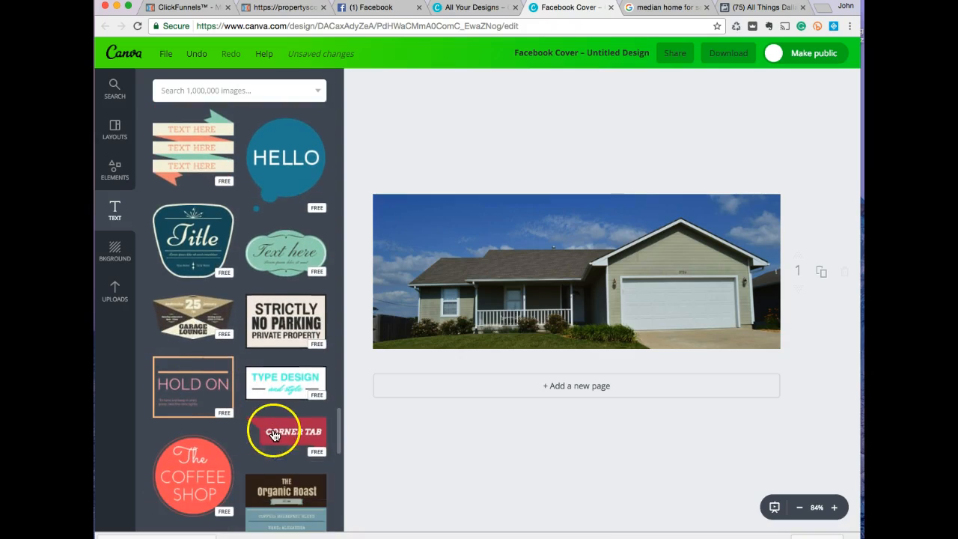
pyautogui.click(274, 435)
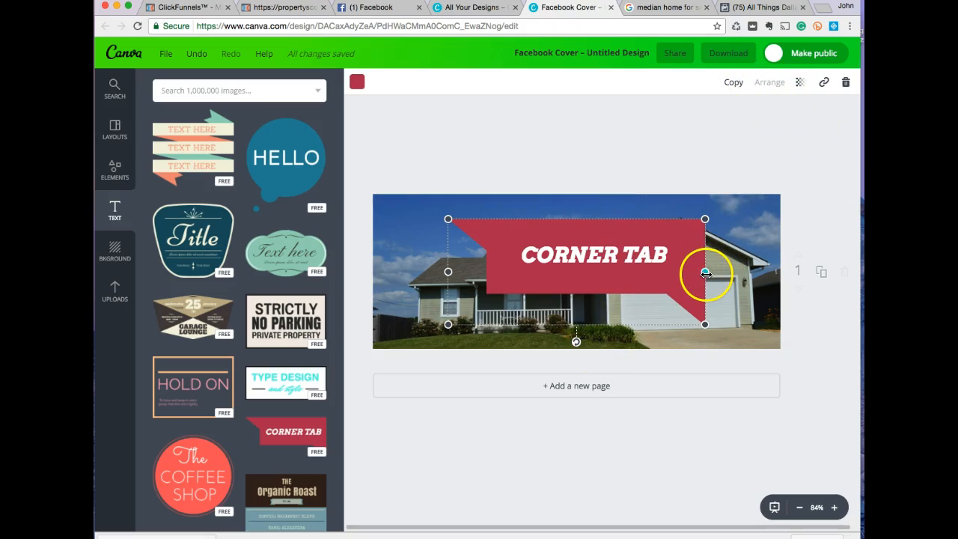
pyautogui.moveTo(706, 273)
pyautogui.mouseDown()
pyautogui.moveTo(441, 270)
pyautogui.moveTo(695, 258)
pyautogui.mouseUp()
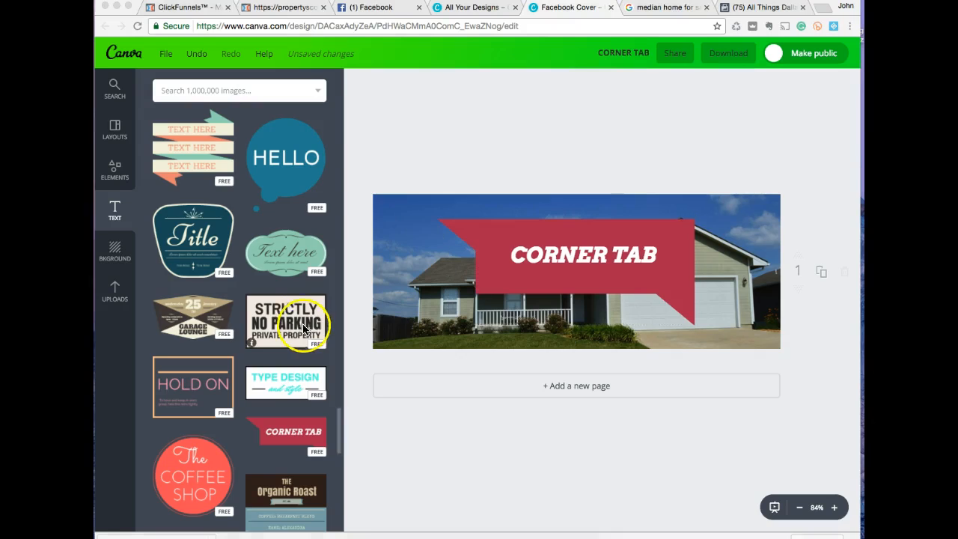
# - Shift the house photo so that its right edge lines up with the cover's right edge
pyautogui.scroll(5, 291, 313)
pyautogui.scroll(2, 292, 313)
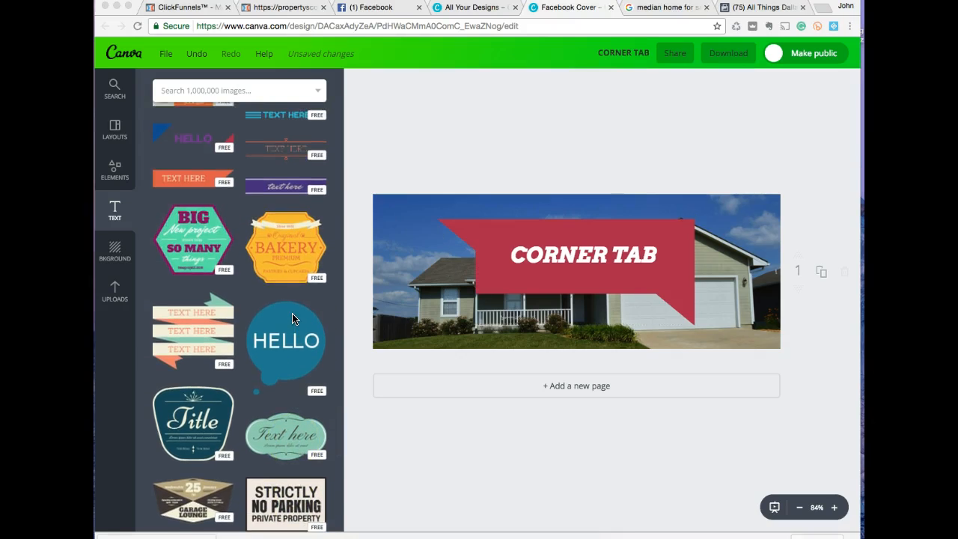
pyautogui.click(708, 266)
pyautogui.moveTo(719, 260)
pyautogui.mouseDown()
pyautogui.moveTo(719, 272)
pyautogui.moveTo(707, 269)
pyautogui.mouseUp()
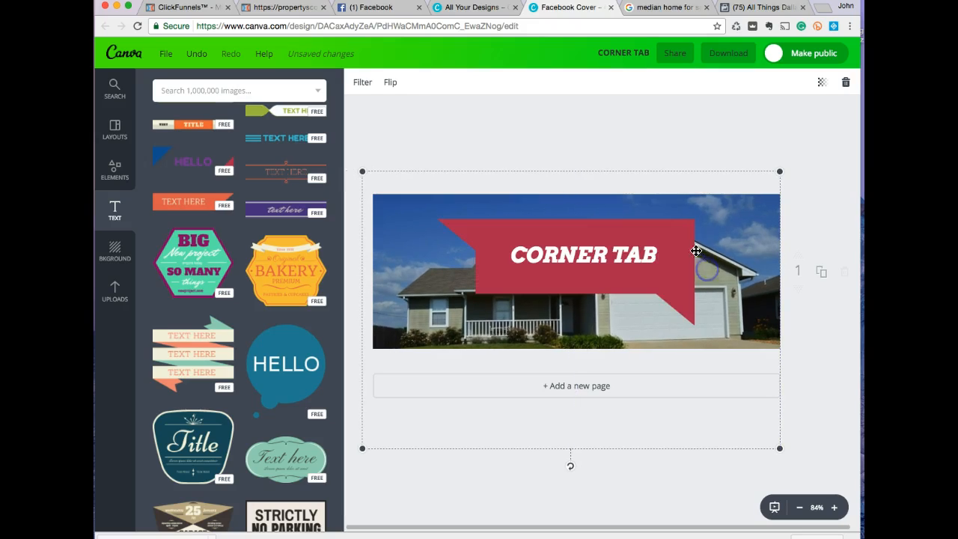
# - Shrink the Corner Tab banner and fit it into the cover's upper-right corner
pyautogui.click(664, 285)
pyautogui.moveTo(696, 322); pyautogui.dragTo(605, 287)
pyautogui.moveTo(569, 243); pyautogui.dragTo(736, 218)
pyautogui.moveTo(771, 255); pyautogui.dragTo(738, 229)
# - Enlarge the house photo to about 878 × 584 and reposition it so the house sits lower beneath the banner
pyautogui.click(745, 279)
pyautogui.moveTo(702, 280)
pyautogui.mouseDown()
pyautogui.moveTo(701, 296)
pyautogui.moveTo(702, 282)
pyautogui.moveTo(690, 279)
pyautogui.mouseUp()
pyautogui.moveTo(763, 173); pyautogui.dragTo(788, 179)
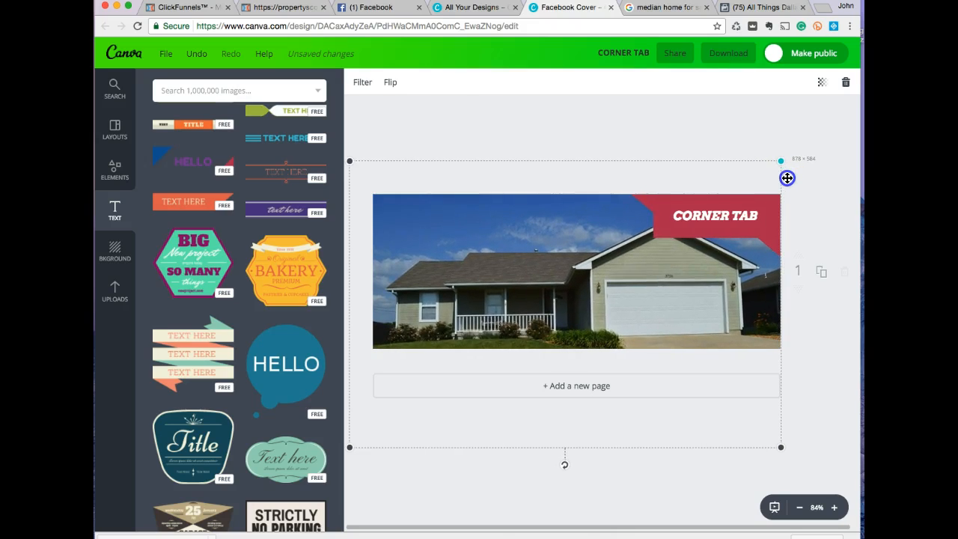
pyautogui.moveTo(723, 257); pyautogui.dragTo(723, 272)
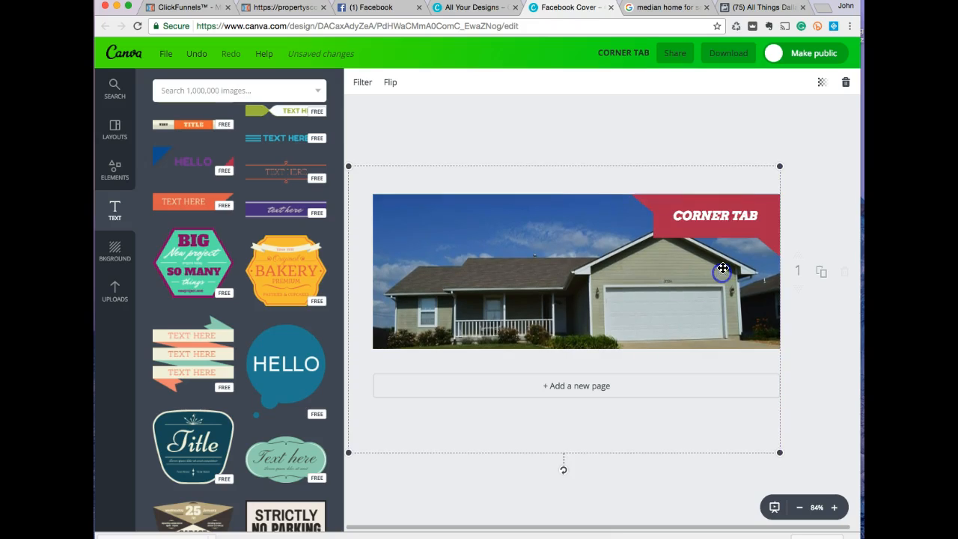
# - Recolor the red corner banner to the light blue in the default palette
pyautogui.doubleClick(705, 213)
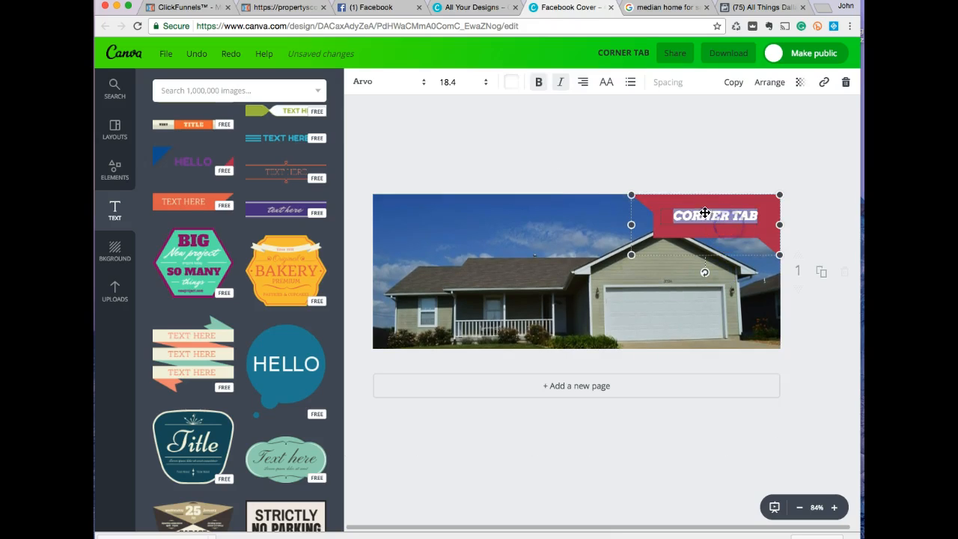
pyautogui.click(658, 205)
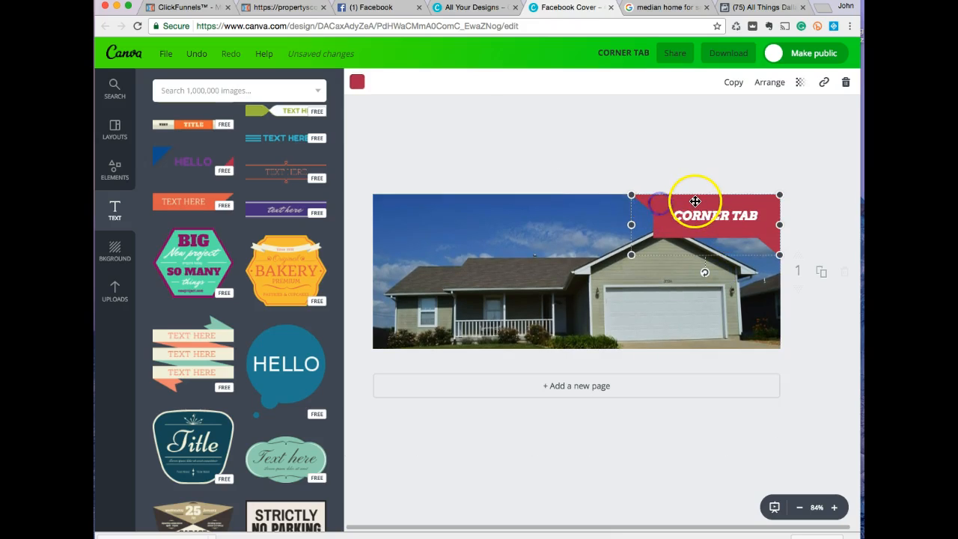
pyautogui.click(354, 82)
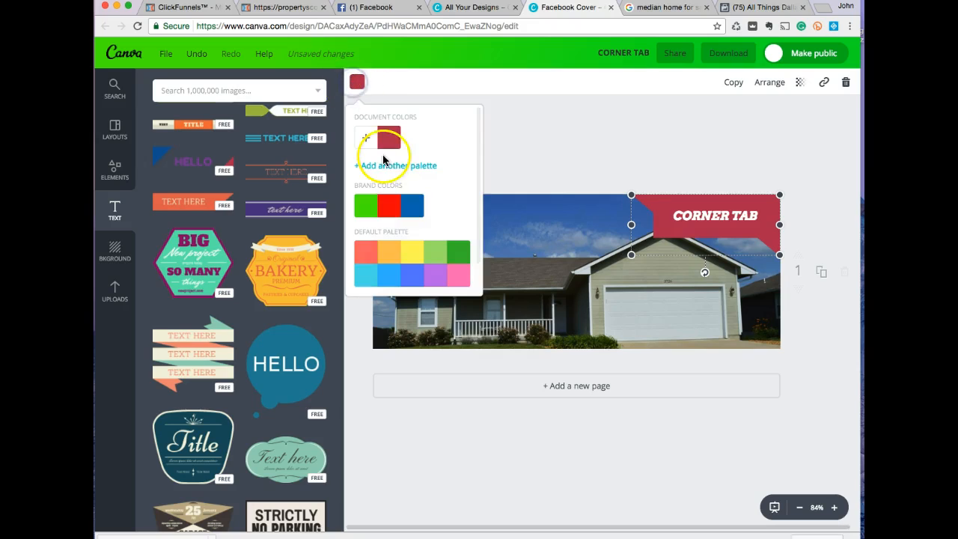
pyautogui.click(412, 206)
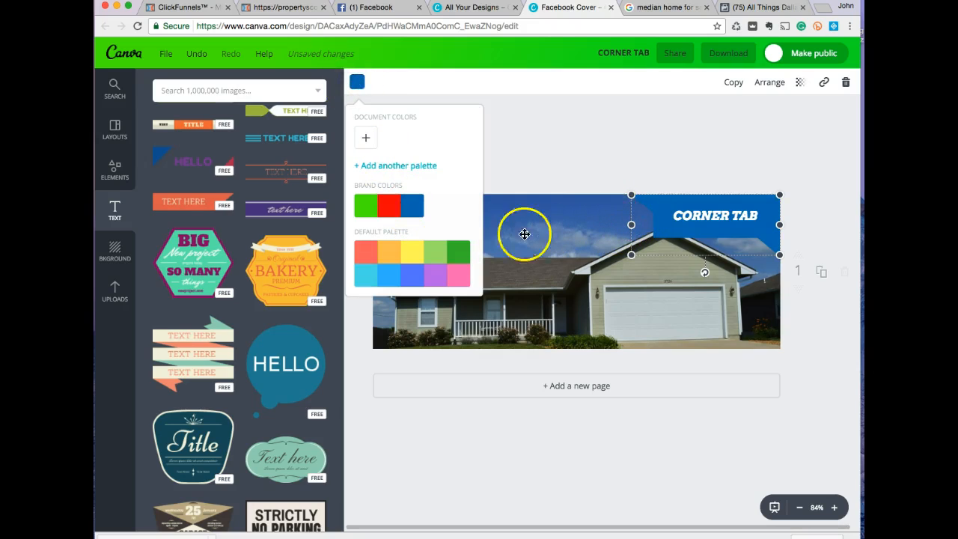
pyautogui.click(394, 281)
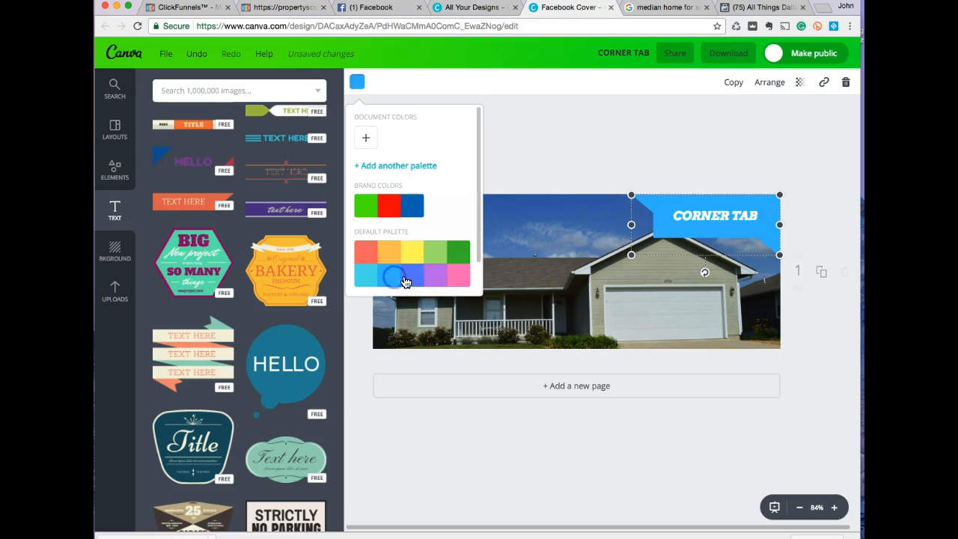
pyautogui.click(411, 280)
pyautogui.click(390, 279)
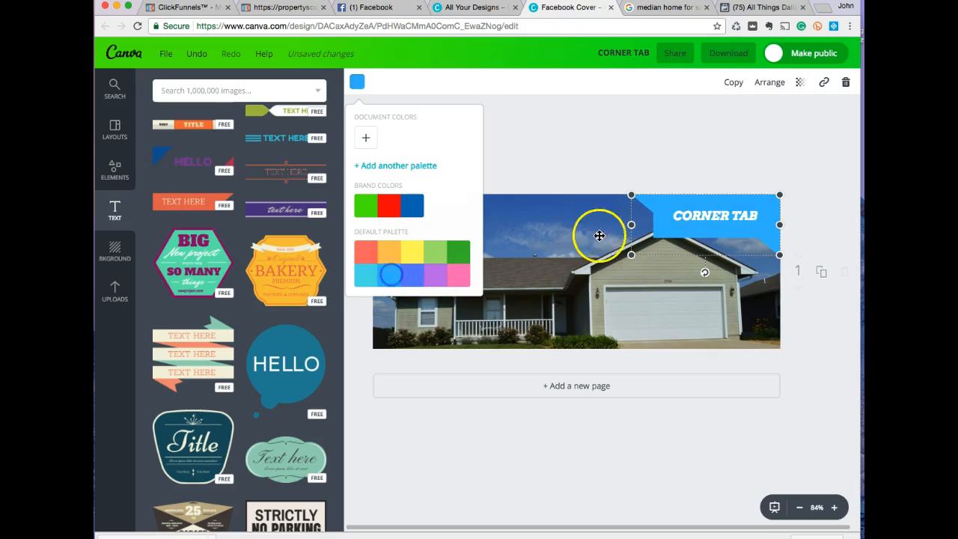
# - Replace the banner's placeholder text with "All Things Topeka Kansas"
pyautogui.click(679, 219)
pyautogui.click(688, 215)
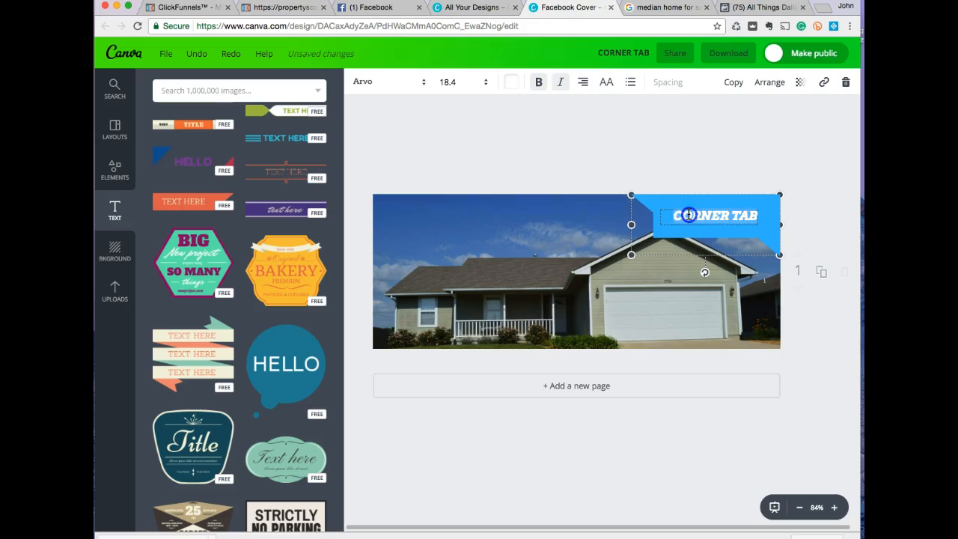
pyautogui.click(795, 214)
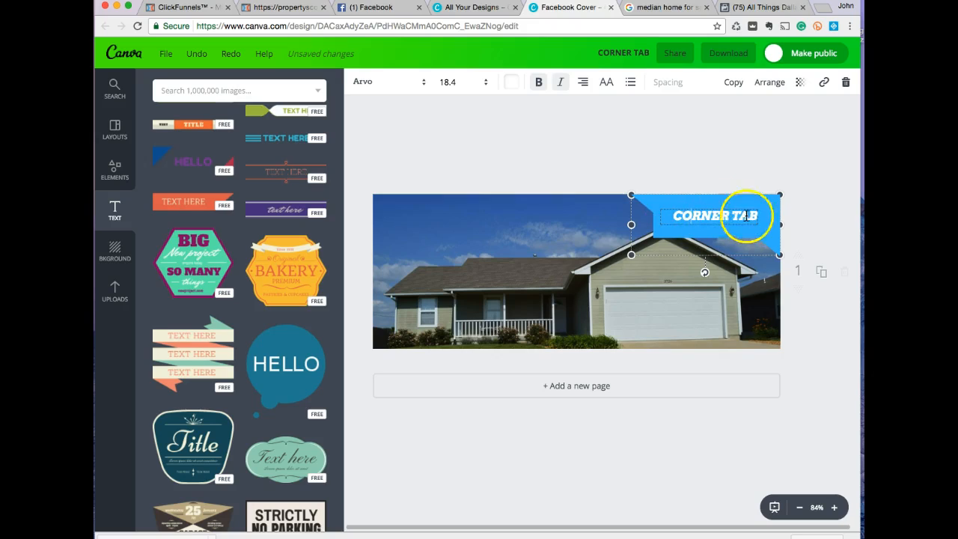
pyautogui.click(723, 217)
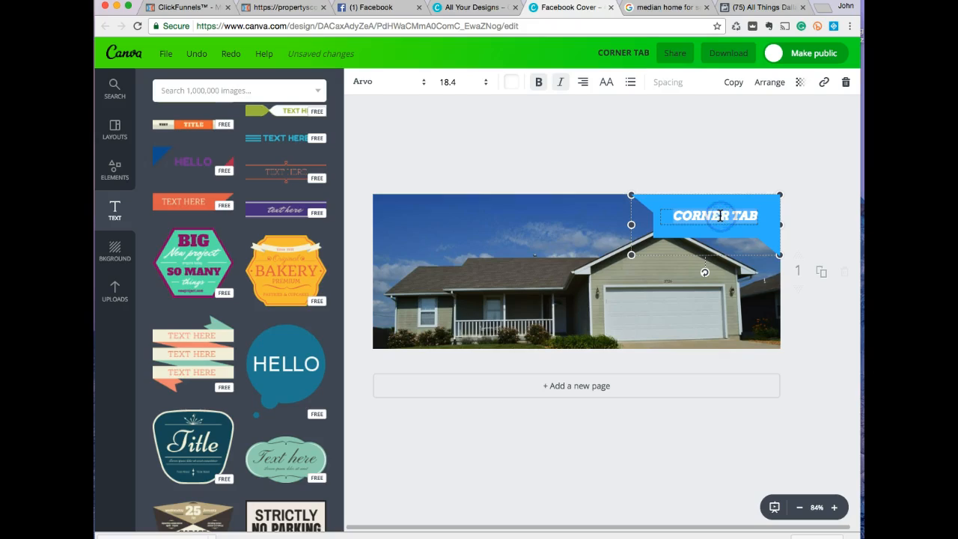
pyautogui.press('BackSpace')
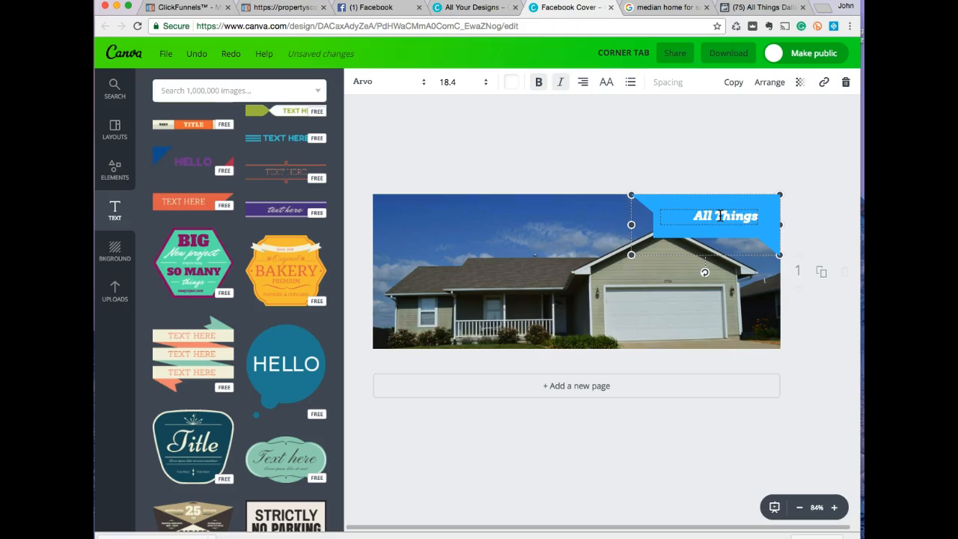
pyautogui.write('All Things Topeka Ka')
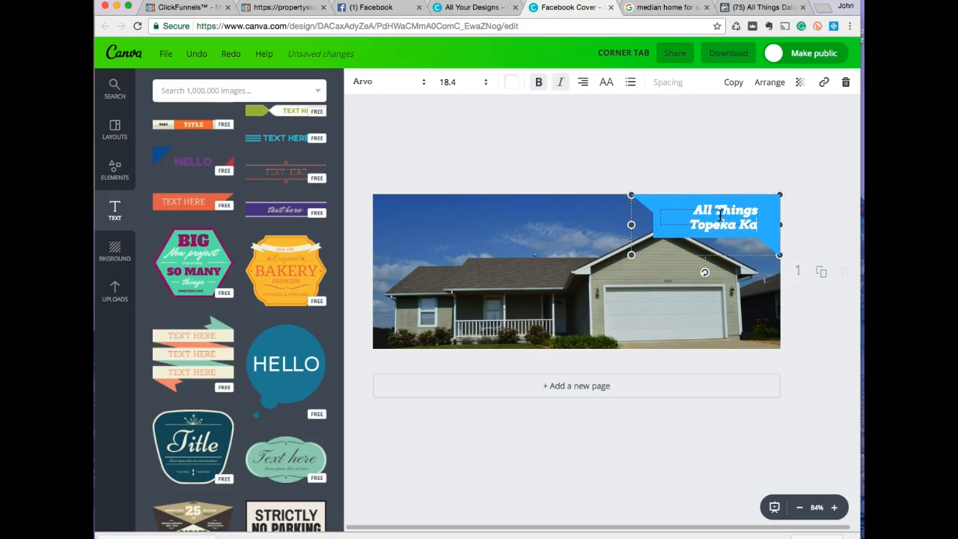
pyautogui.write('nsas')
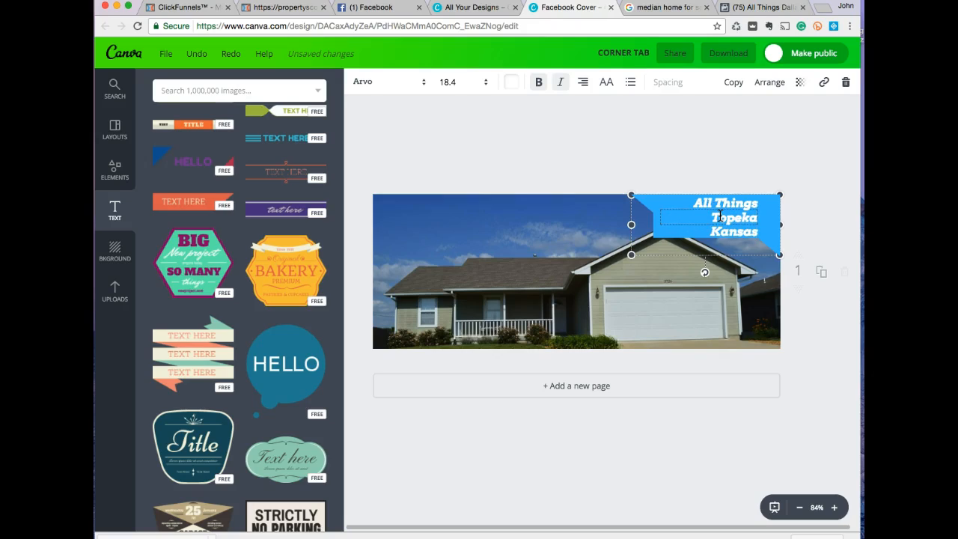
# - Widen the blue banner so the title fits on two lines, then shrink it and fit it into the cover's upper-right corner
pyautogui.moveTo(631, 224); pyautogui.dragTo(618, 225)
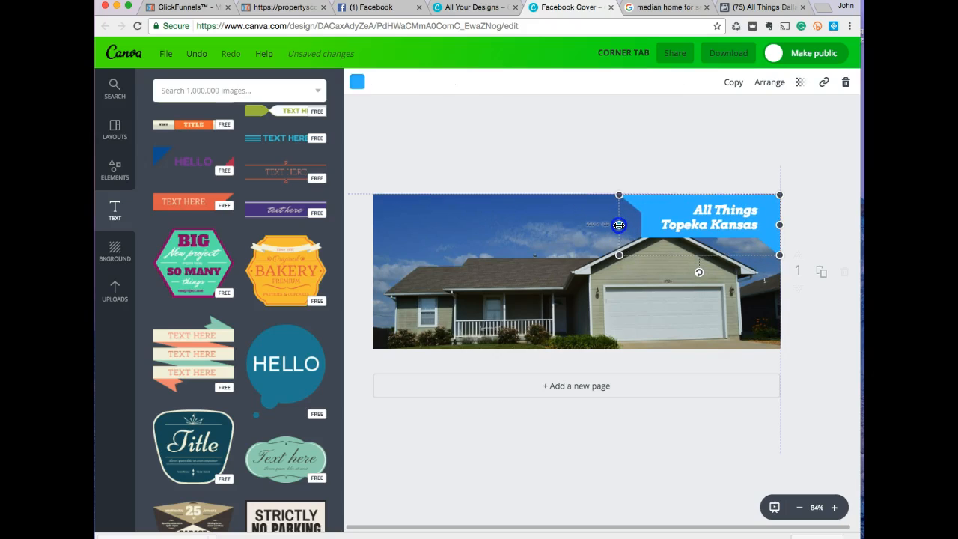
pyautogui.moveTo(778, 255); pyautogui.dragTo(753, 227)
pyautogui.moveTo(729, 197); pyautogui.dragTo(760, 203)
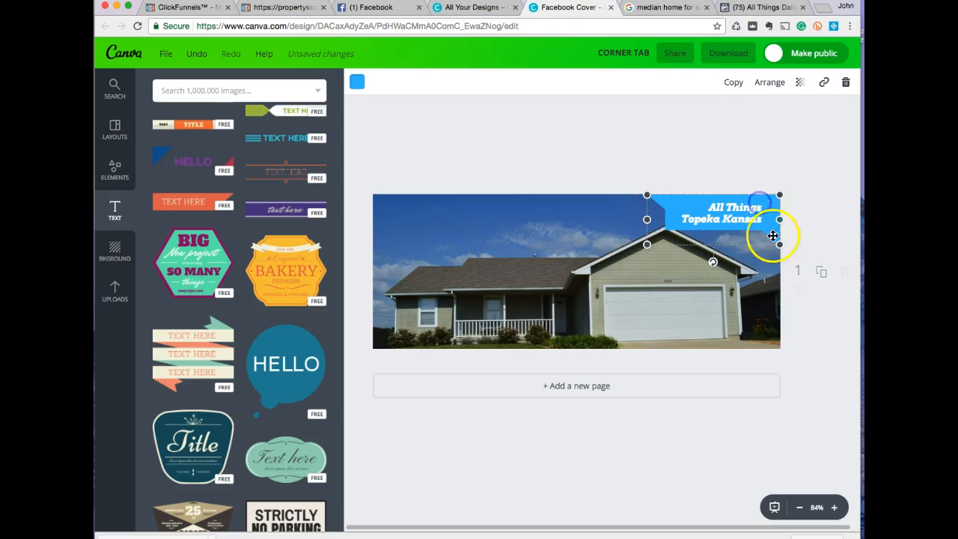
pyautogui.moveTo(778, 242); pyautogui.dragTo(773, 236)
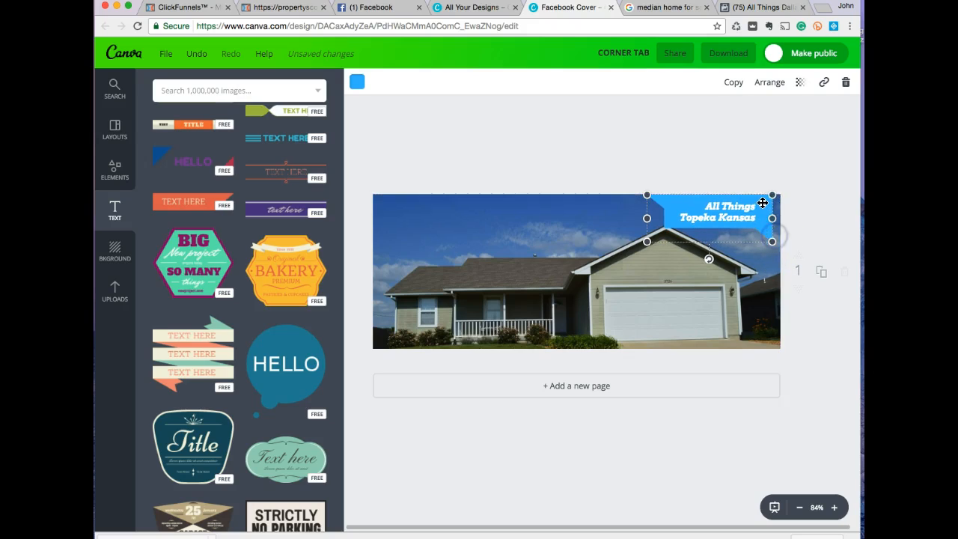
pyautogui.moveTo(763, 200); pyautogui.dragTo(766, 201)
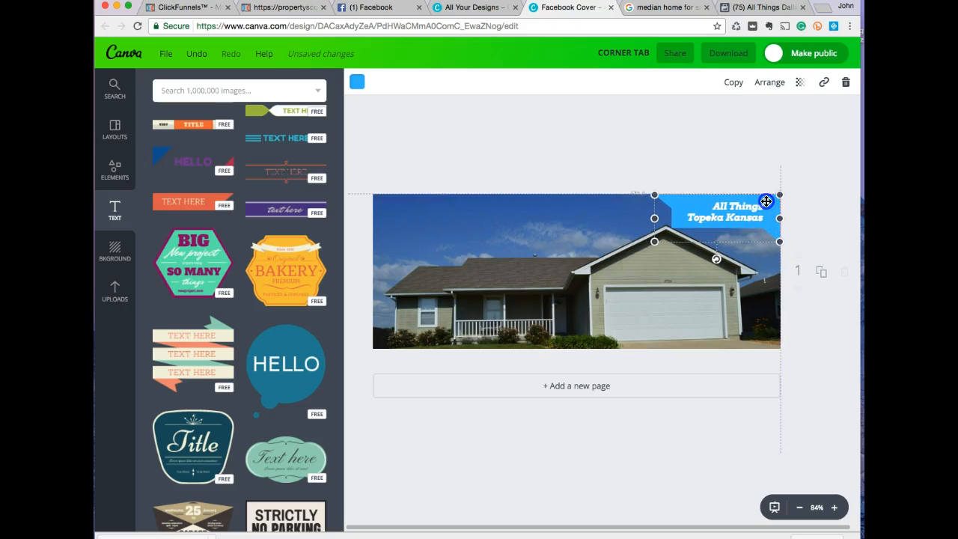
# - Browse the fonts for the banner title, keep Arvo, and remove the bold formatting from the text
pyautogui.click(717, 216)
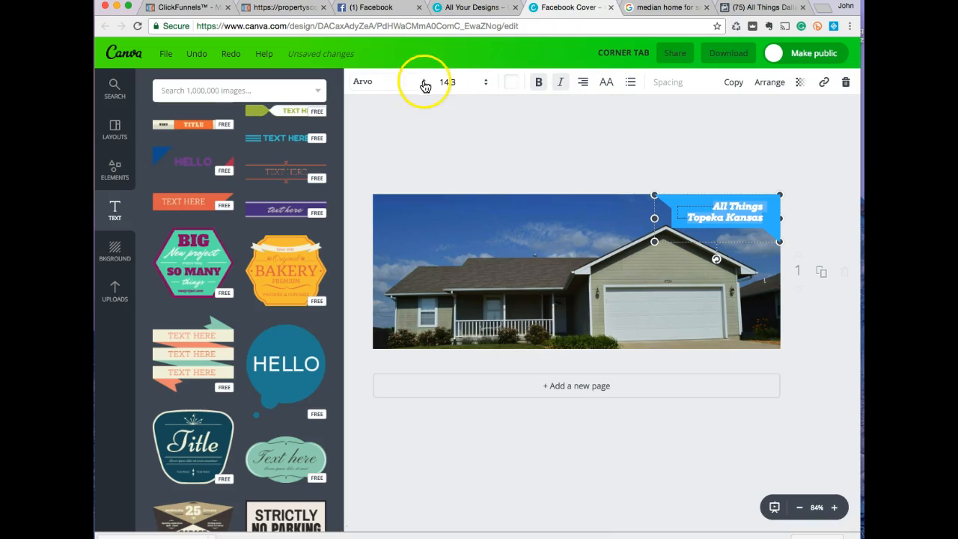
pyautogui.click(423, 83)
pyautogui.scroll(-15, 382, 305)
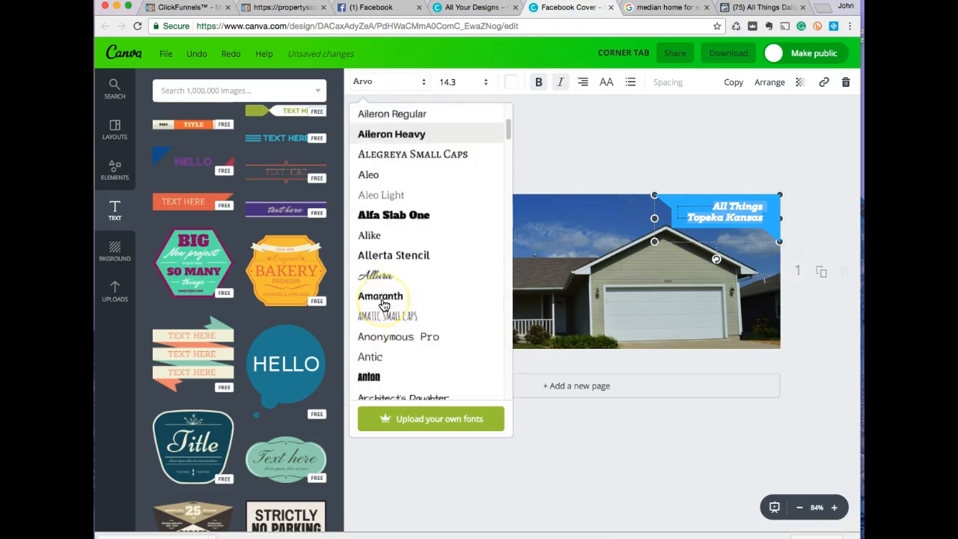
pyautogui.scroll(12, 434, 168)
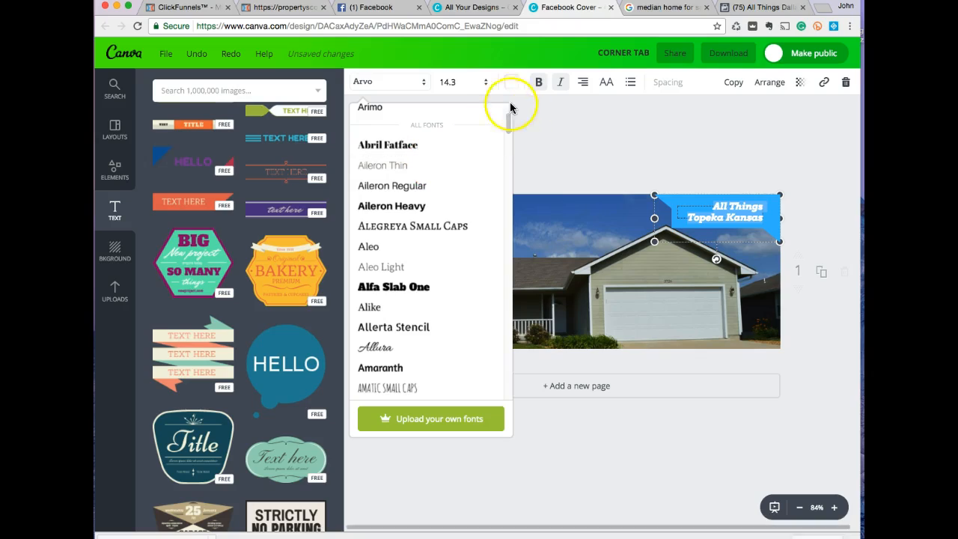
pyautogui.click(539, 88)
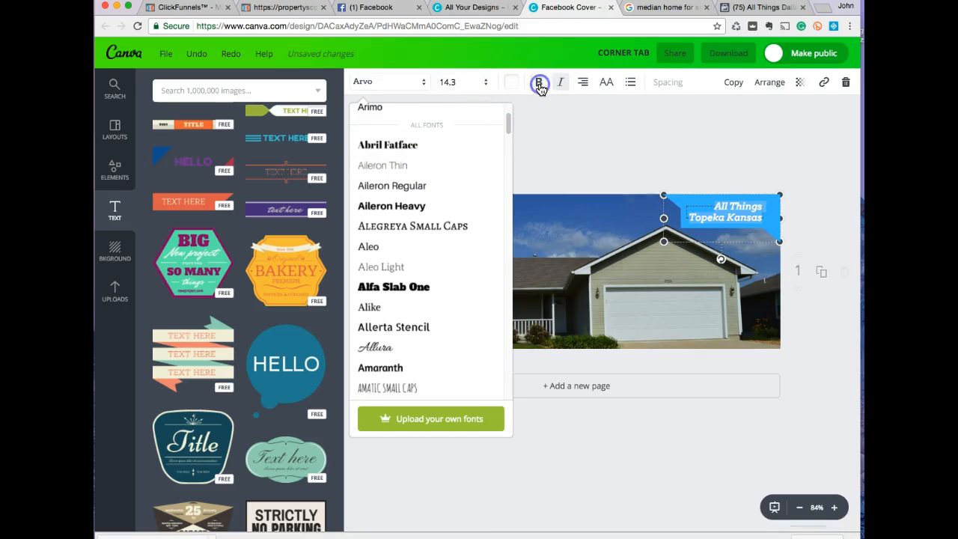
pyautogui.click(540, 87)
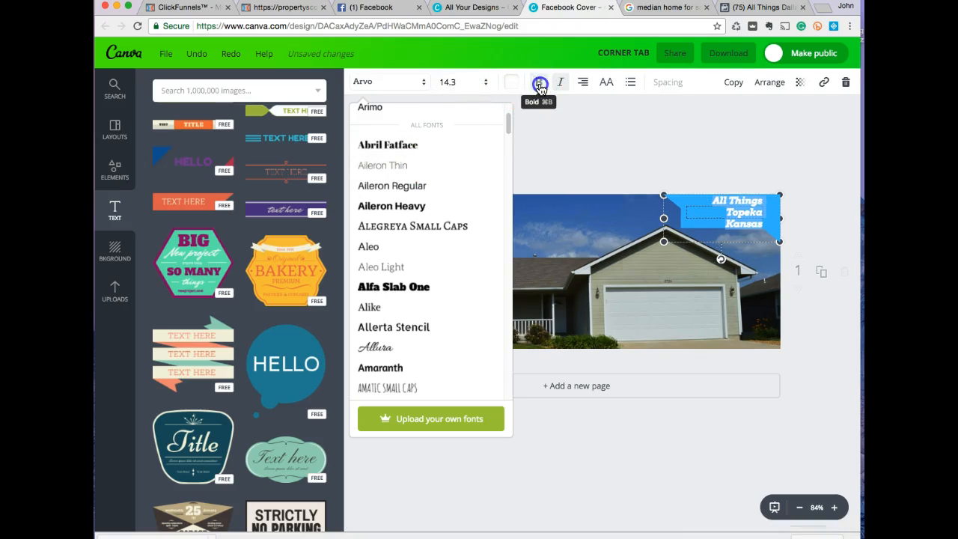
pyautogui.click(539, 88)
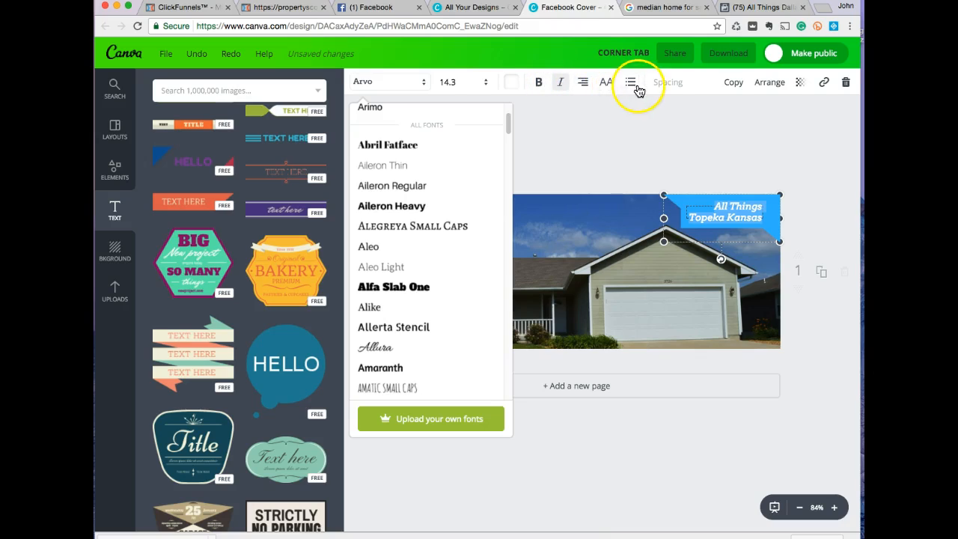
pyautogui.click(667, 125)
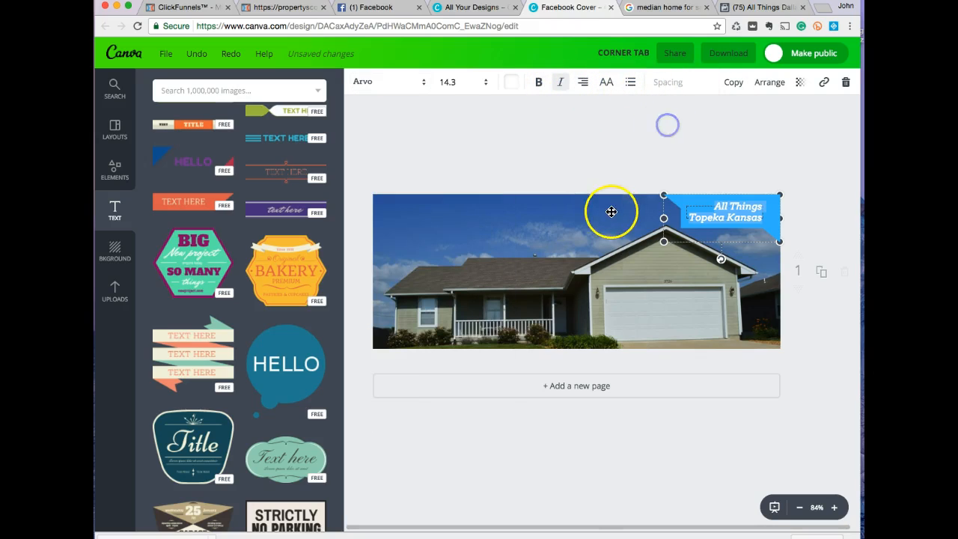
pyautogui.click(560, 258)
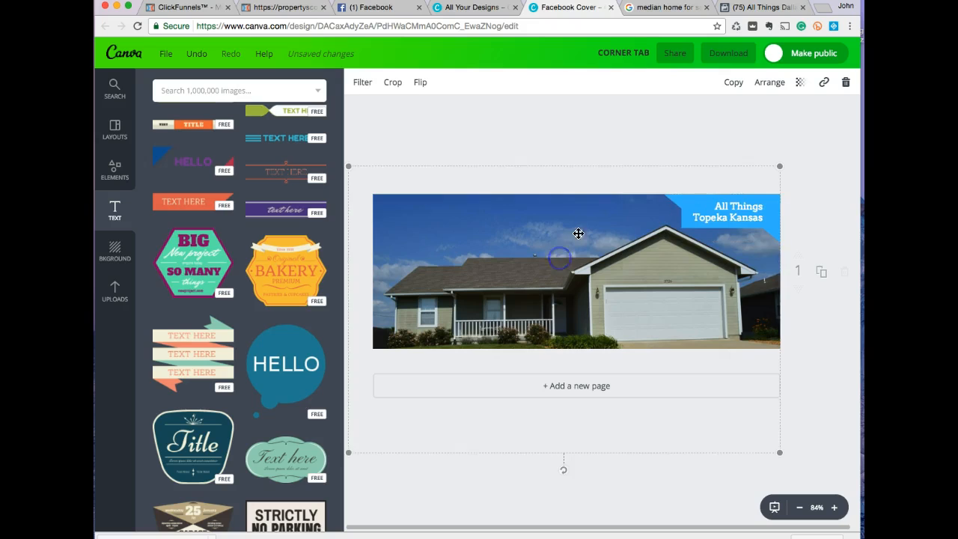
# - Rename the design as "All Things Topeka KS"
pyautogui.click(628, 53)
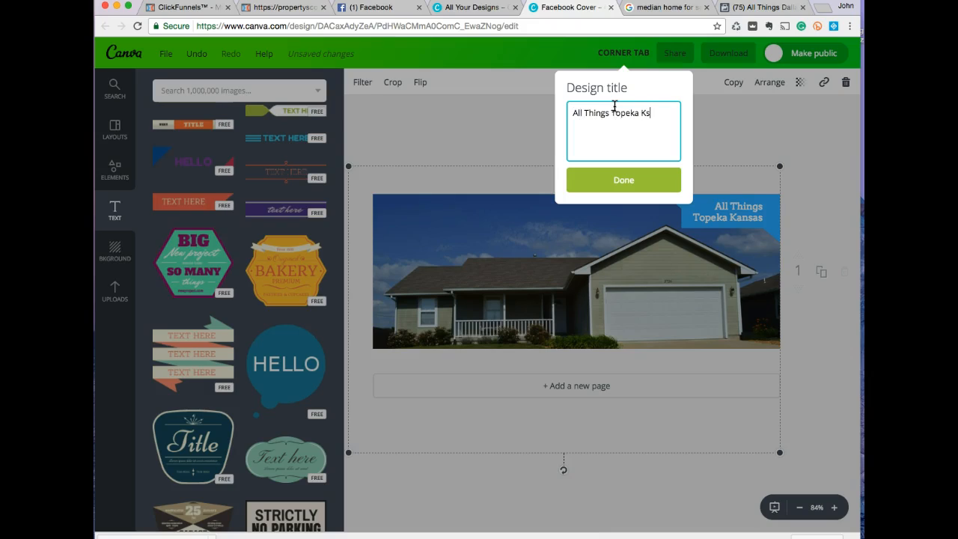
pyautogui.click(620, 179)
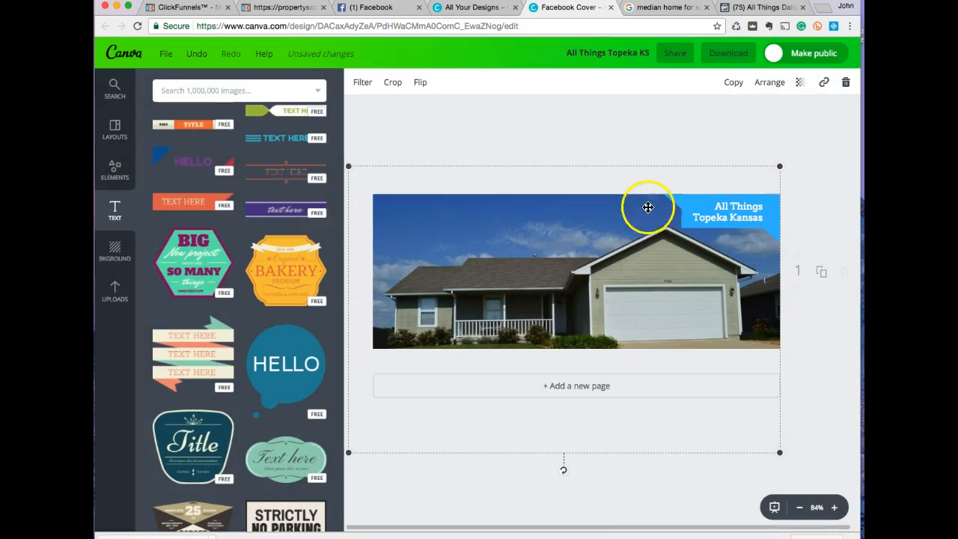
pyautogui.click(799, 314)
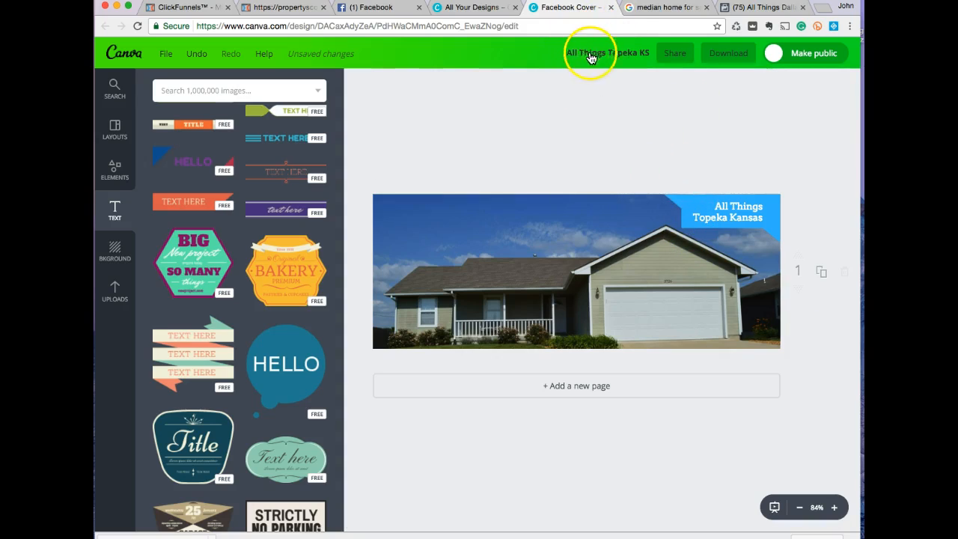
# - Download the finished Facebook cover as an image file and dismiss the download progress dialog
pyautogui.click(494, 15)
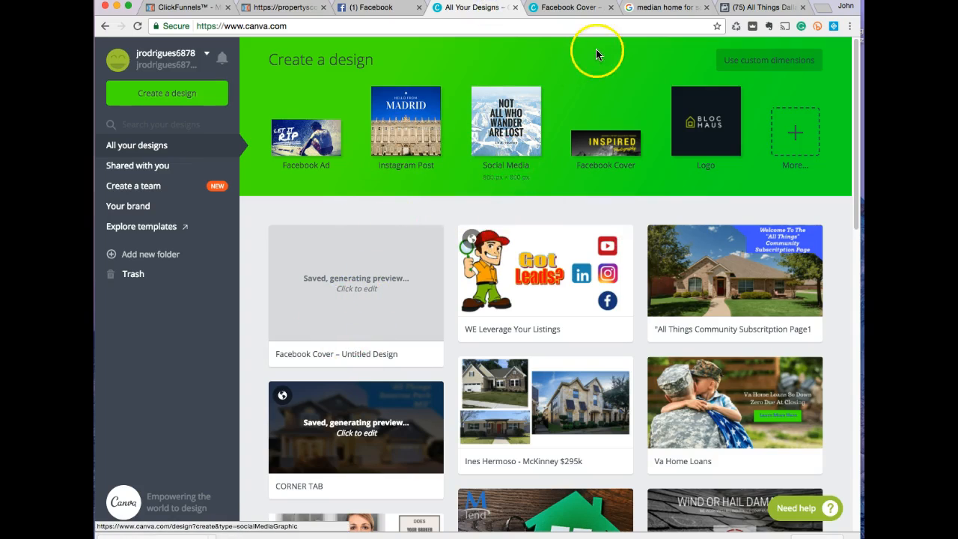
pyautogui.click(564, 10)
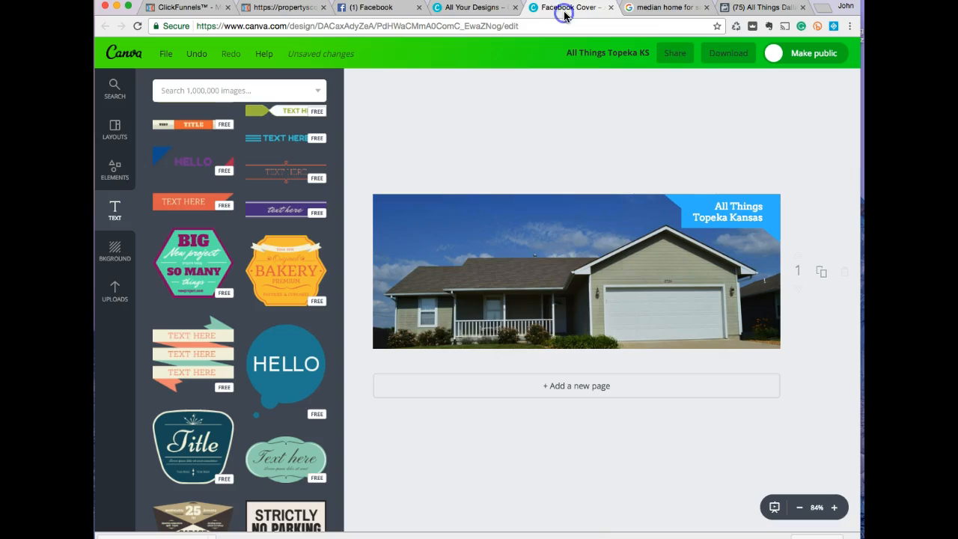
pyautogui.click(724, 55)
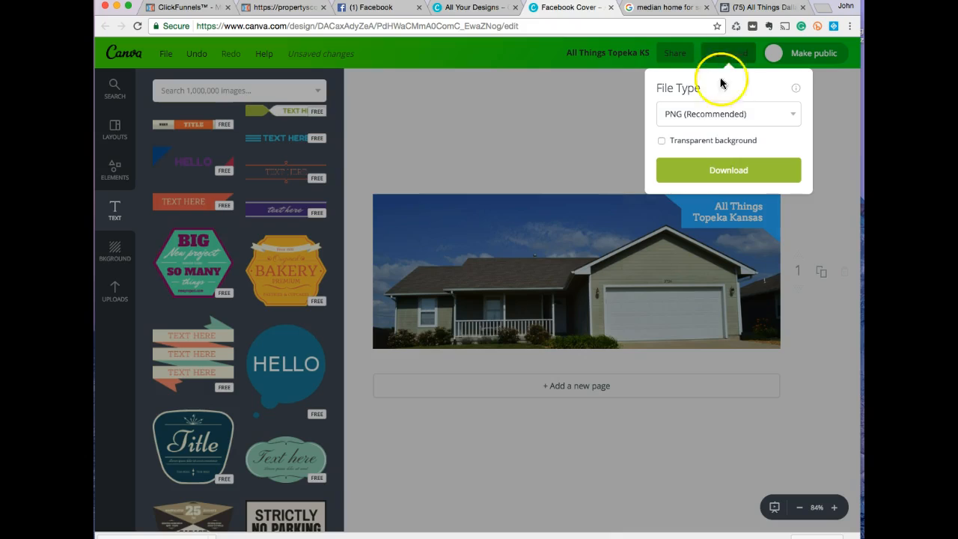
pyautogui.click(727, 116)
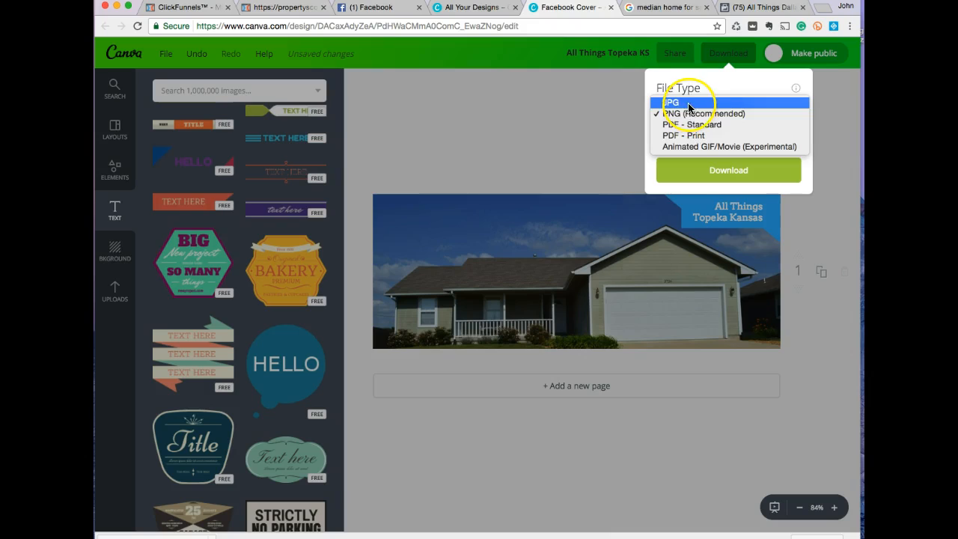
pyautogui.click(705, 172)
pyautogui.click(705, 172)
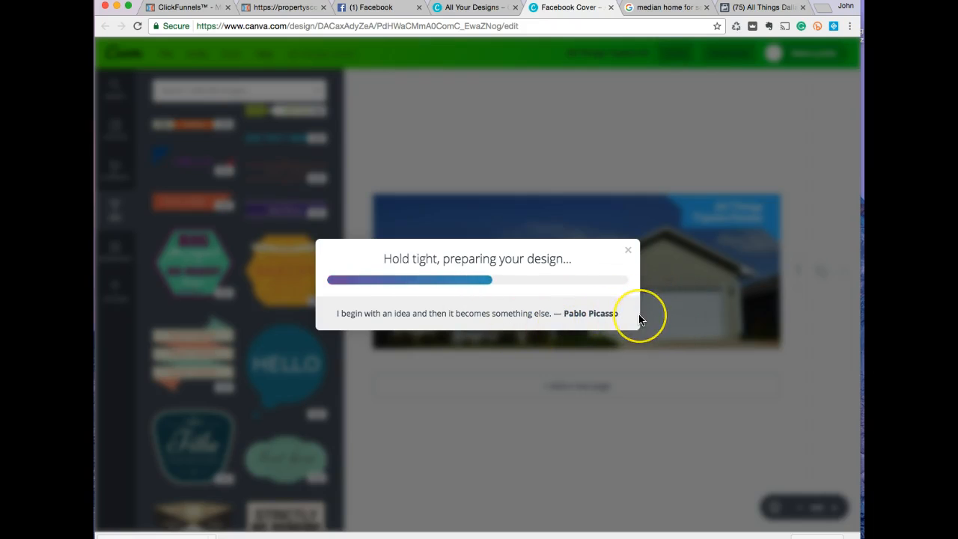
pyautogui.click(629, 238)
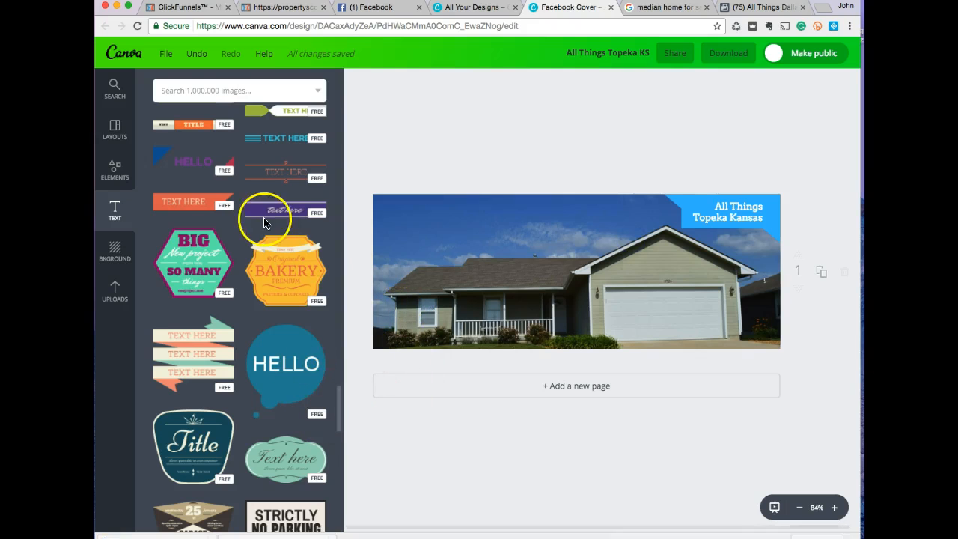
# - Close the finished cover design and create a new blank Logo design from the designs page
pyautogui.click(611, 7)
pyautogui.click(496, 7)
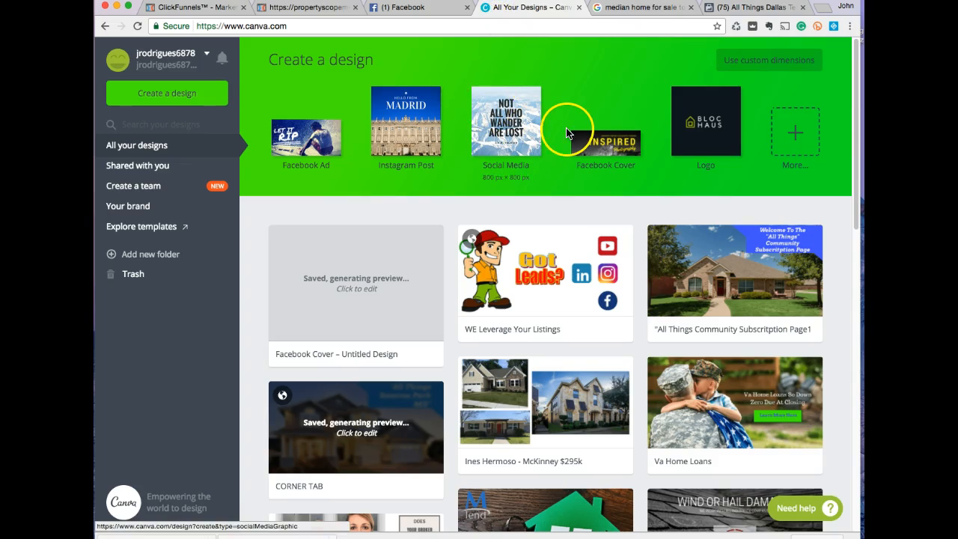
pyautogui.click(711, 139)
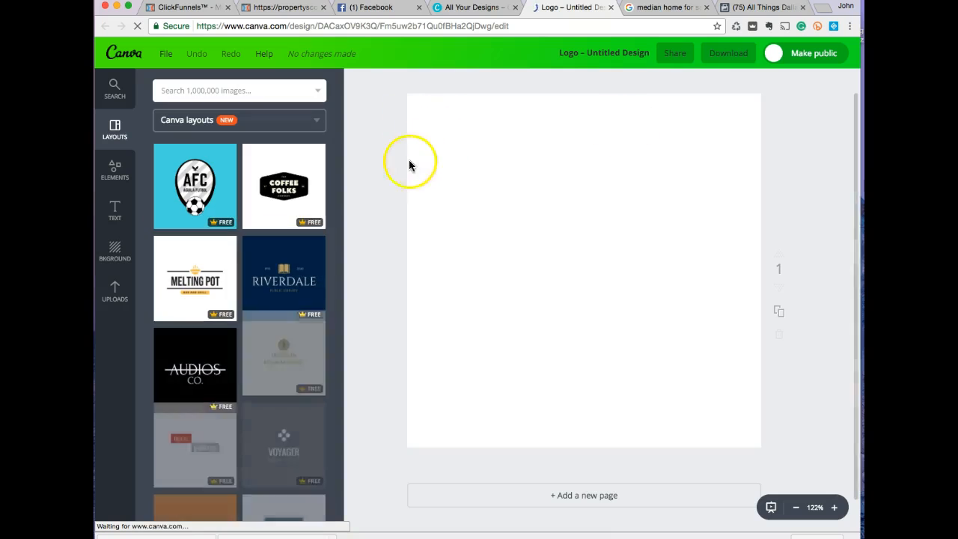
# - Look through the uploaded images for artwork to use in the logo
pyautogui.click(444, 186)
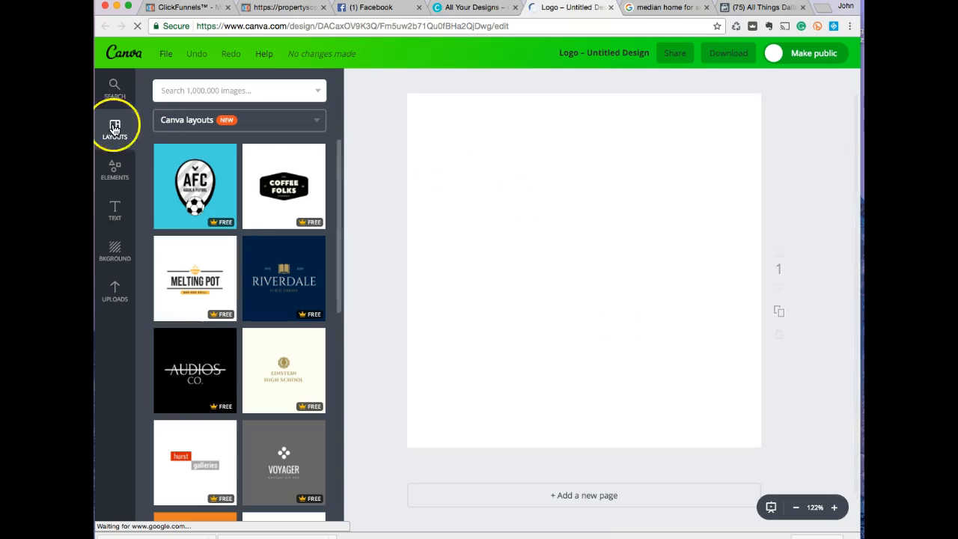
pyautogui.click(111, 296)
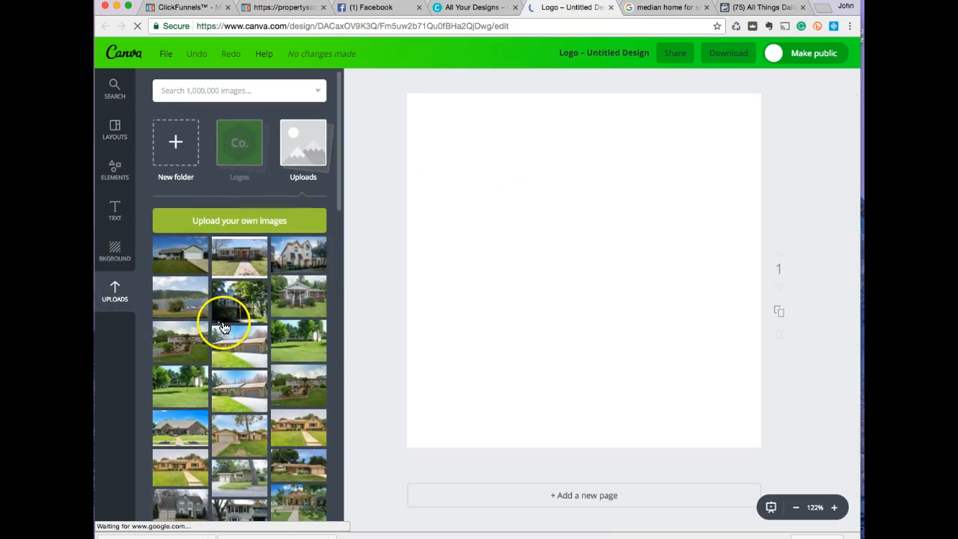
pyautogui.scroll(-5, 225, 327)
pyautogui.scroll(-10, 222, 327)
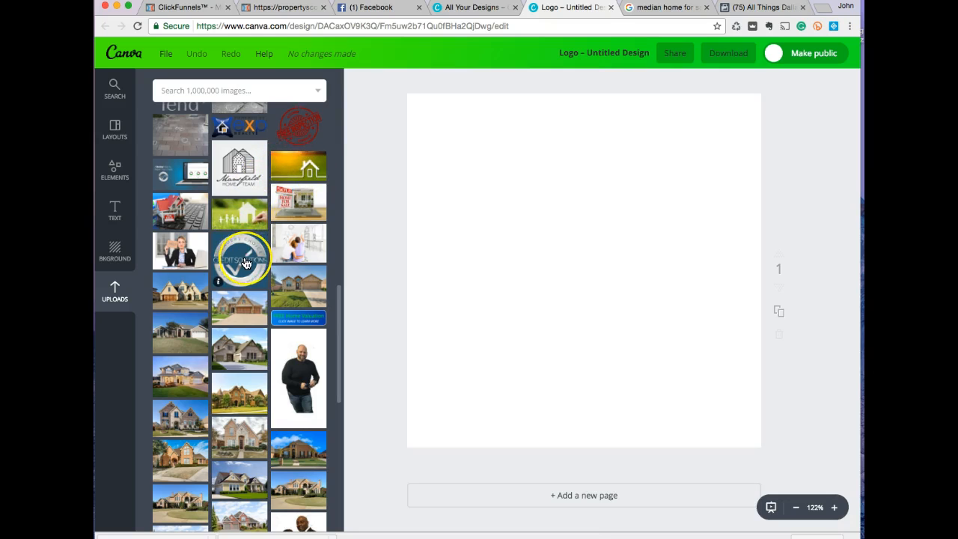
pyautogui.scroll(-4, 244, 254)
pyautogui.scroll(-3, 243, 262)
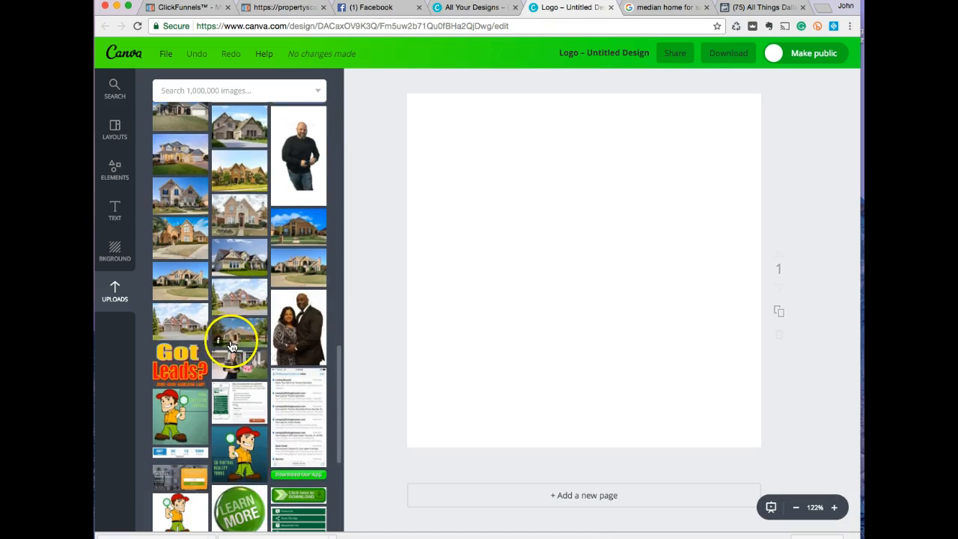
pyautogui.scroll(-3, 188, 425)
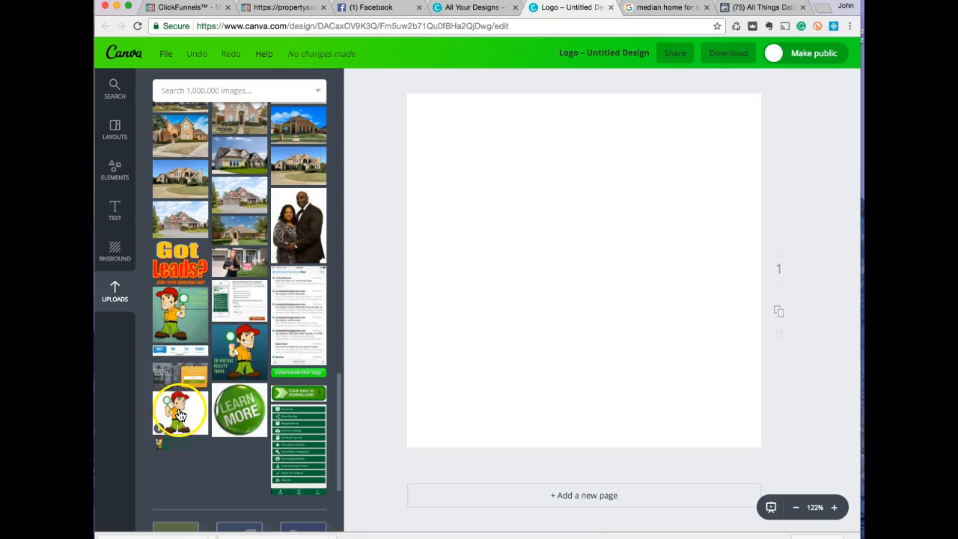
pyautogui.scroll(-4, 180, 410)
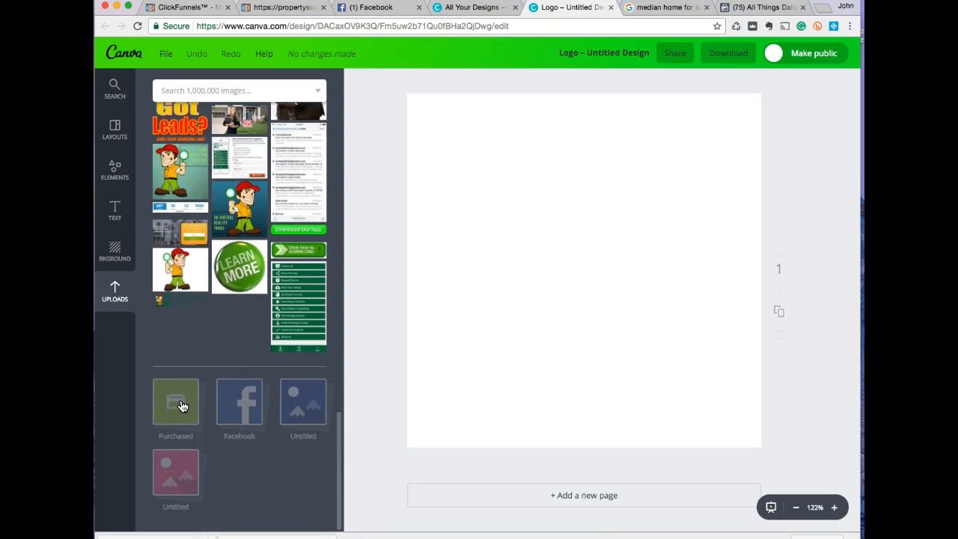
# - View the enlarged profile picture on the All Things Dallas Texas Facebook page and return to the Canva logo design
pyautogui.click(763, 9)
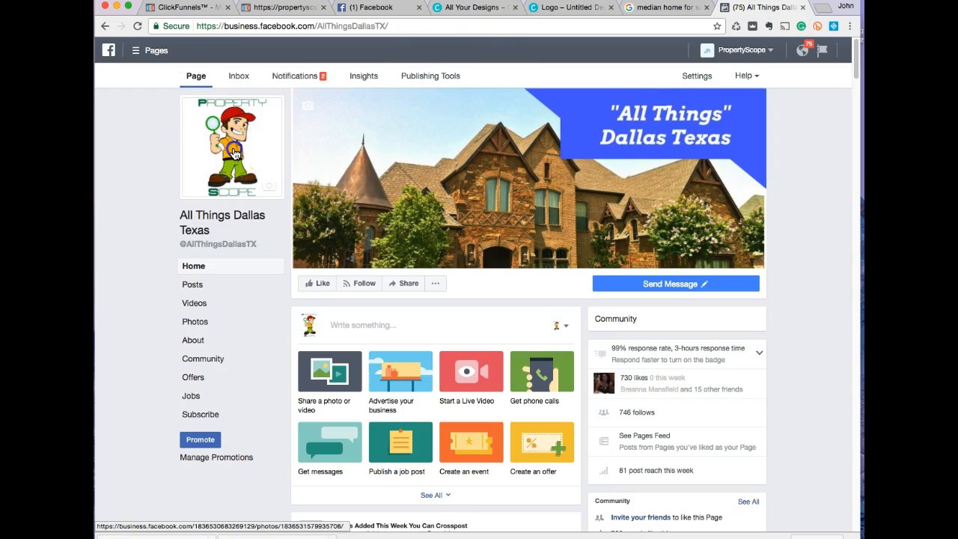
pyautogui.click(235, 155)
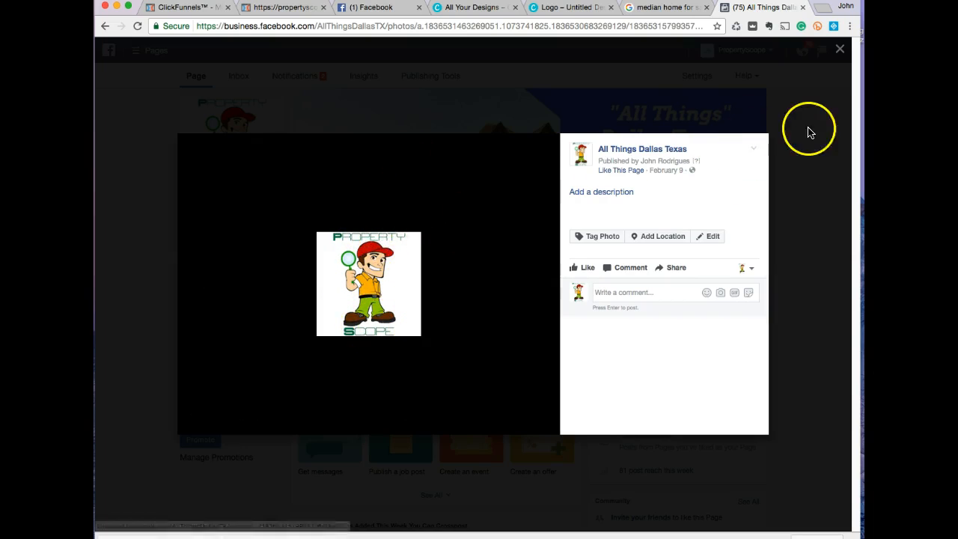
pyautogui.click(843, 54)
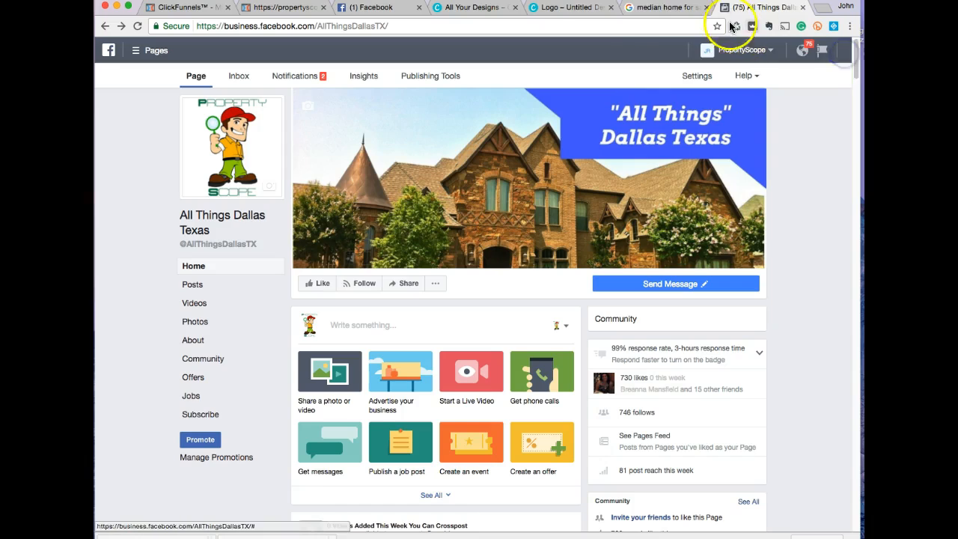
pyautogui.click(562, 8)
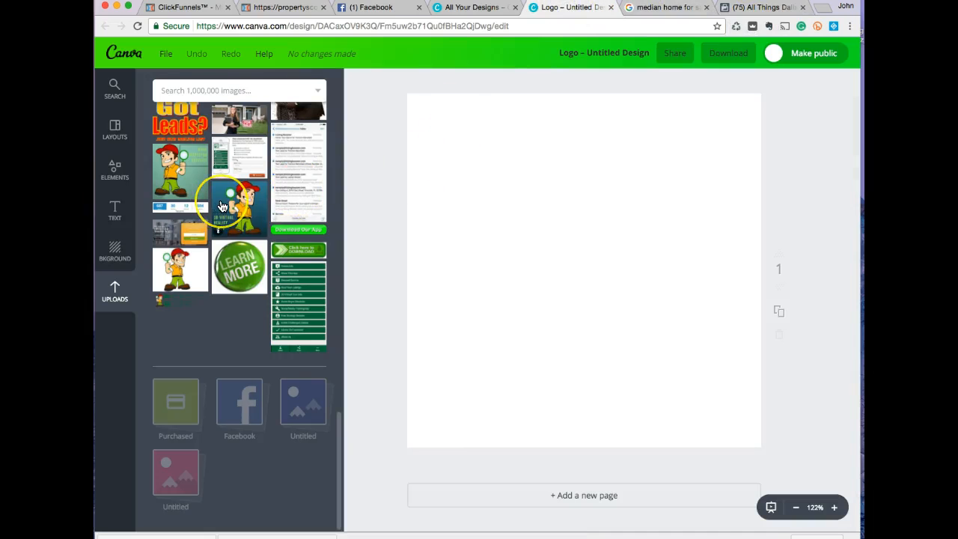
# - Apply the teal diagonal-striped pattern as the logo's background
pyautogui.scroll(3, 221, 202)
pyautogui.scroll(10, 221, 206)
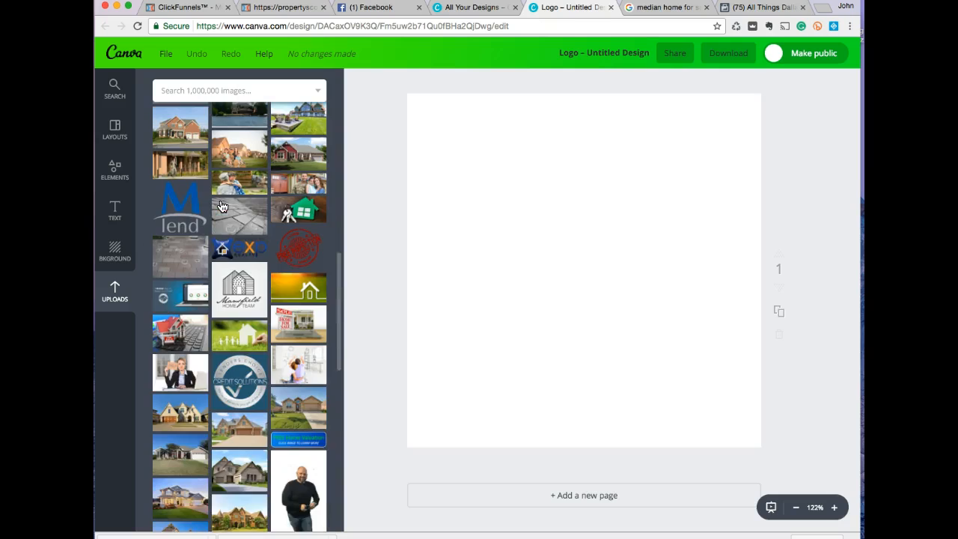
pyautogui.scroll(15, 222, 206)
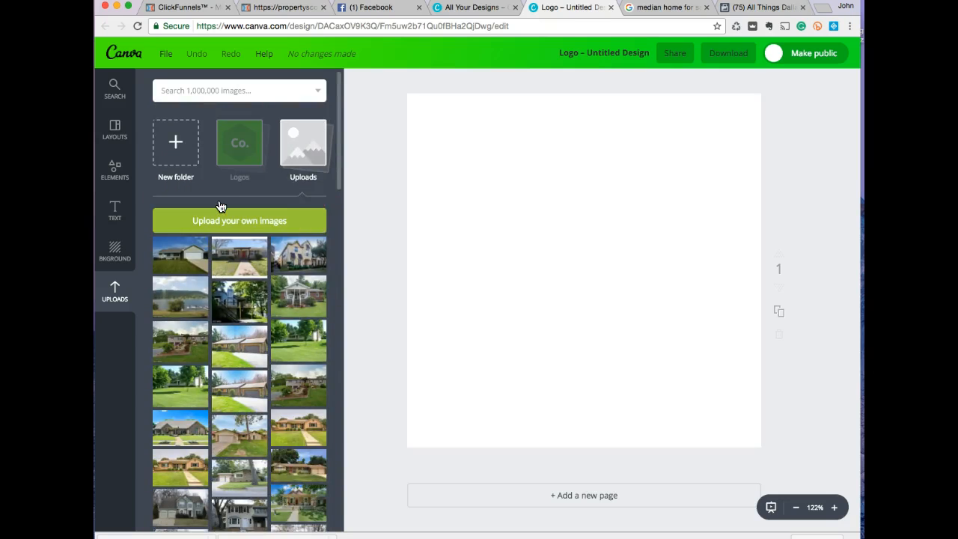
pyautogui.scroll(-2, 220, 207)
pyautogui.click(114, 257)
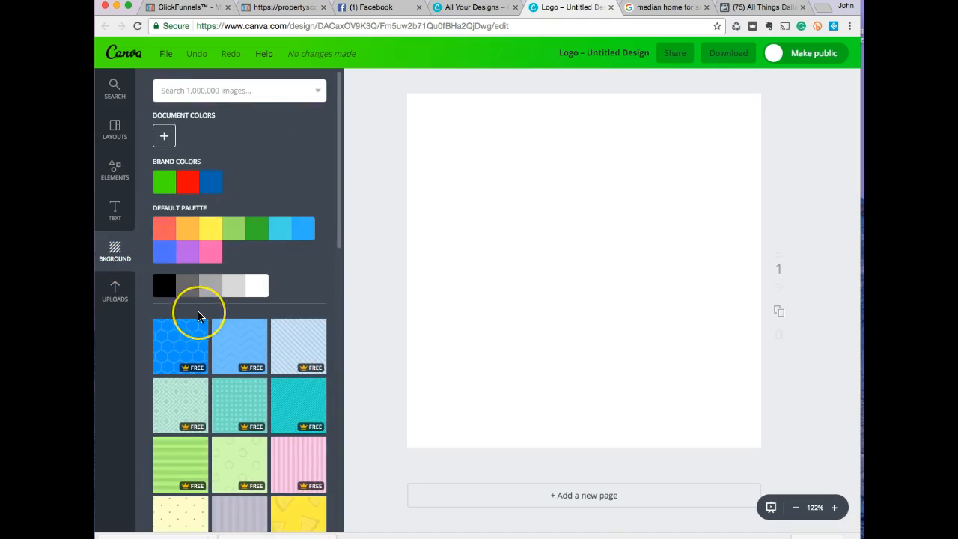
pyautogui.scroll(-5, 197, 315)
pyautogui.scroll(-4, 197, 313)
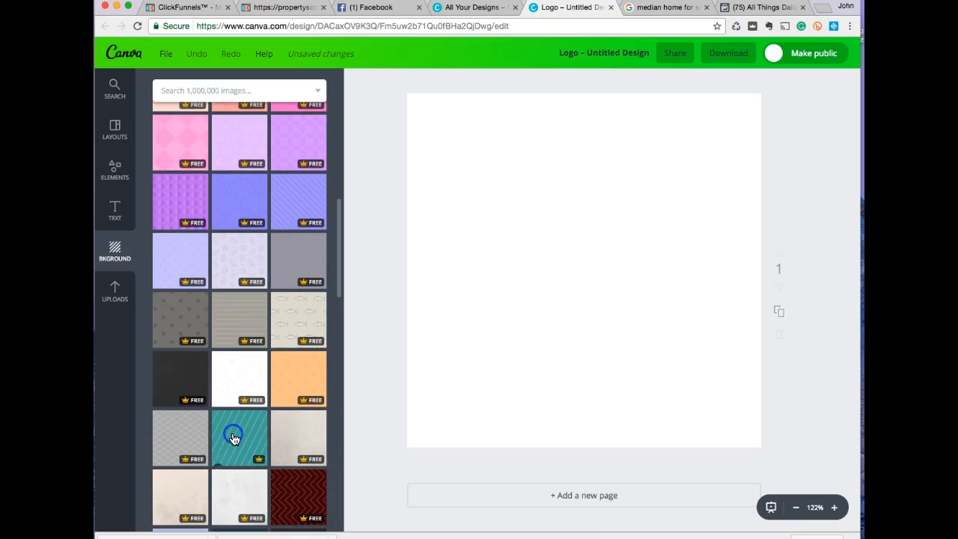
pyautogui.click(233, 438)
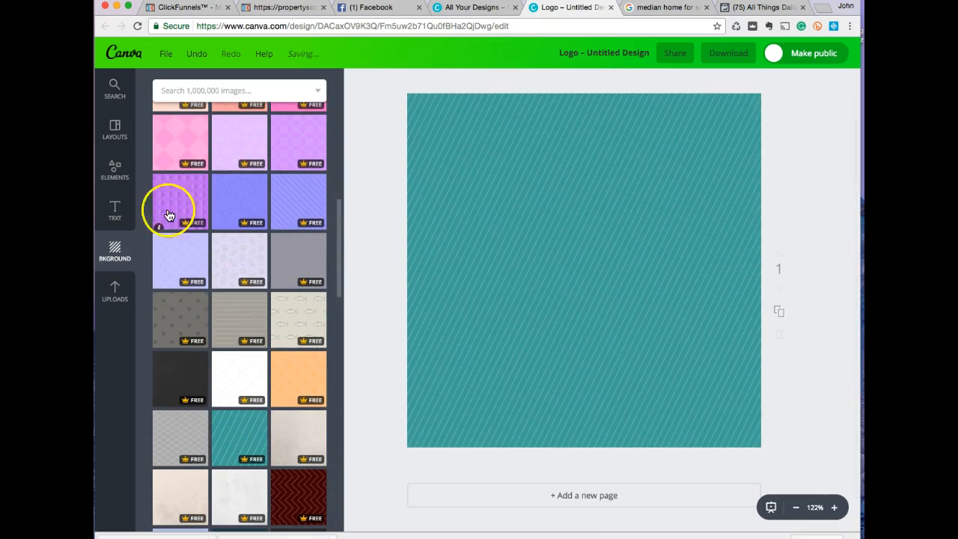
pyautogui.click(108, 293)
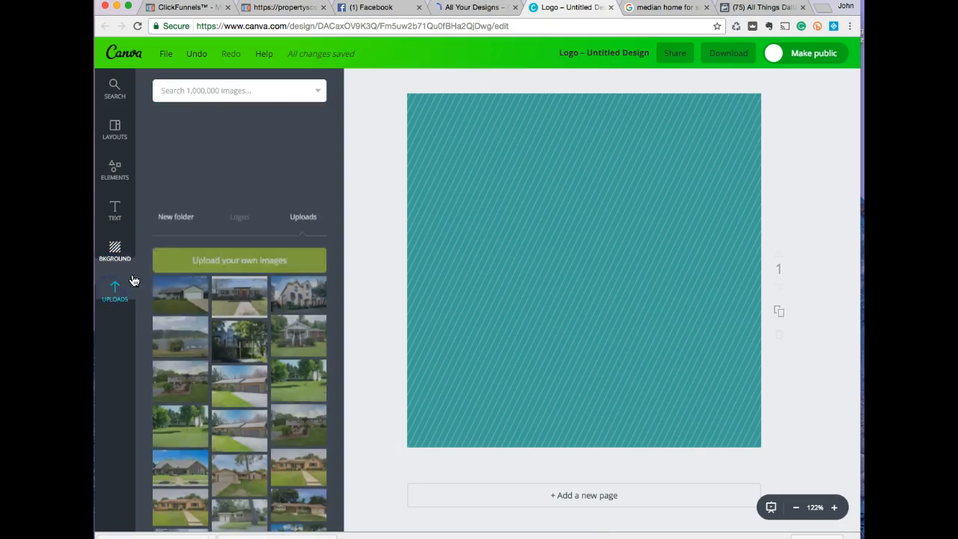
pyautogui.scroll(-3, 209, 261)
pyautogui.scroll(-5, 179, 284)
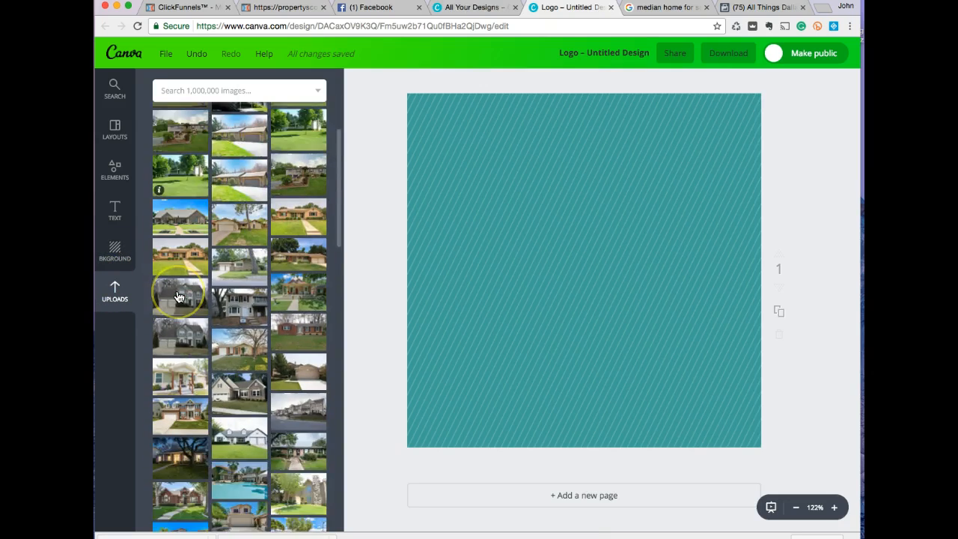
pyautogui.scroll(7, 179, 297)
pyautogui.click(117, 176)
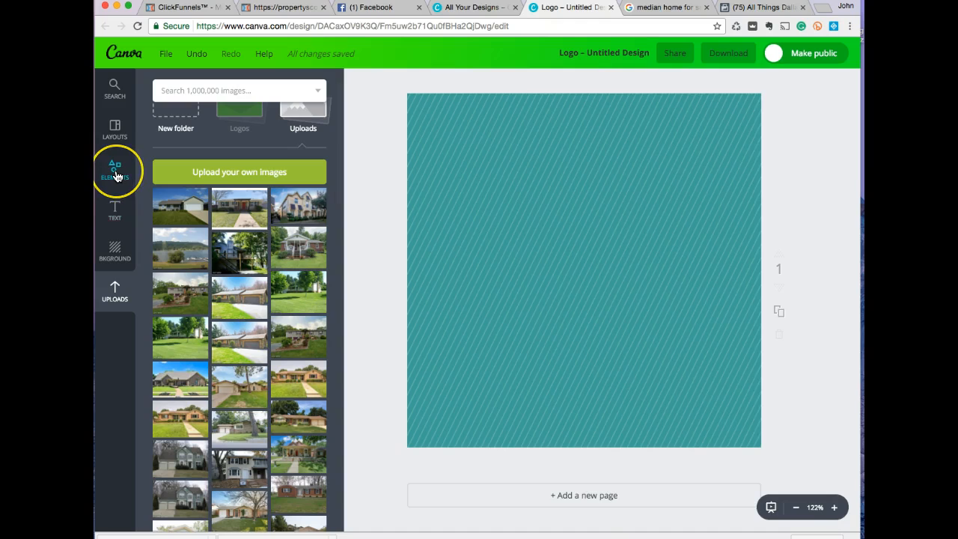
# - Add a heading text box and place it near the upper edge of the logo, checking the Dallas Facebook page for reference
pyautogui.click(114, 212)
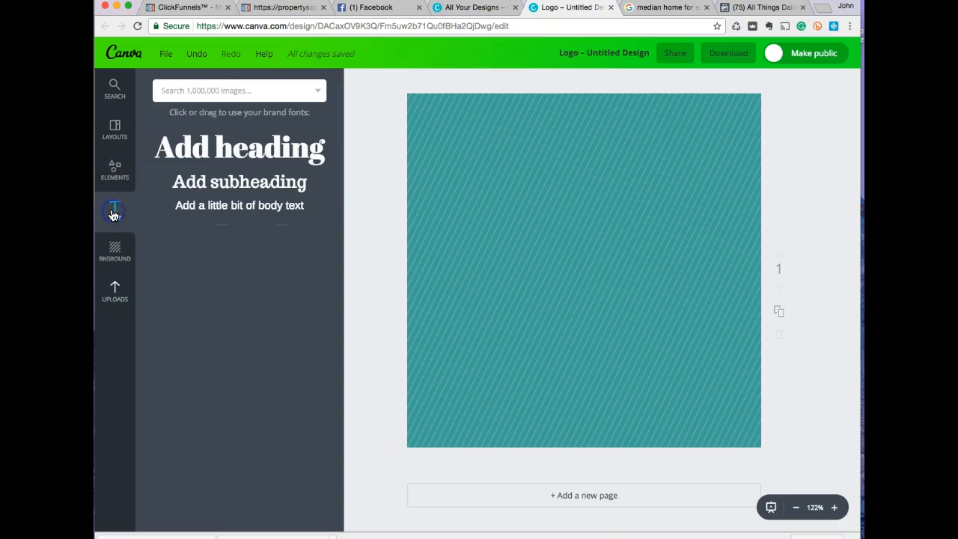
pyautogui.click(225, 156)
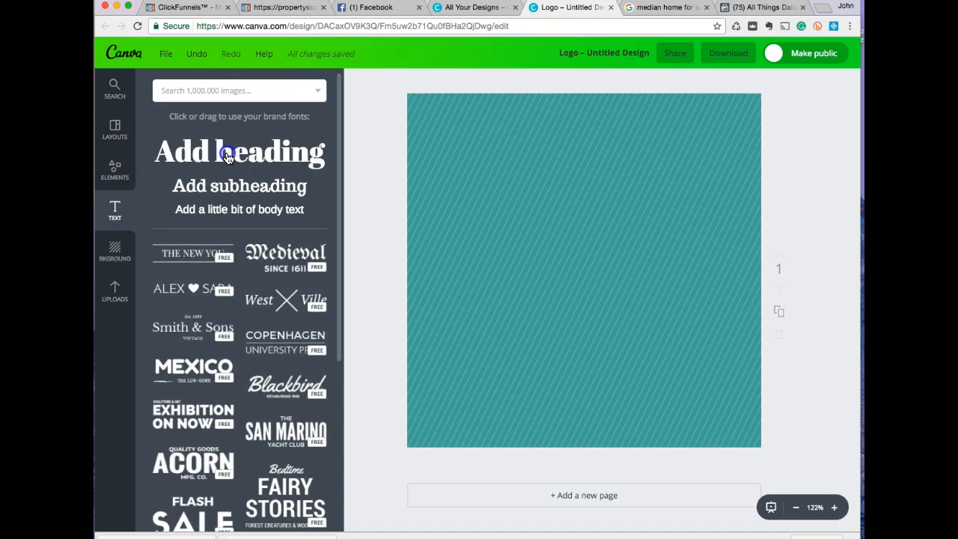
pyautogui.moveTo(541, 301); pyautogui.dragTo(524, 250)
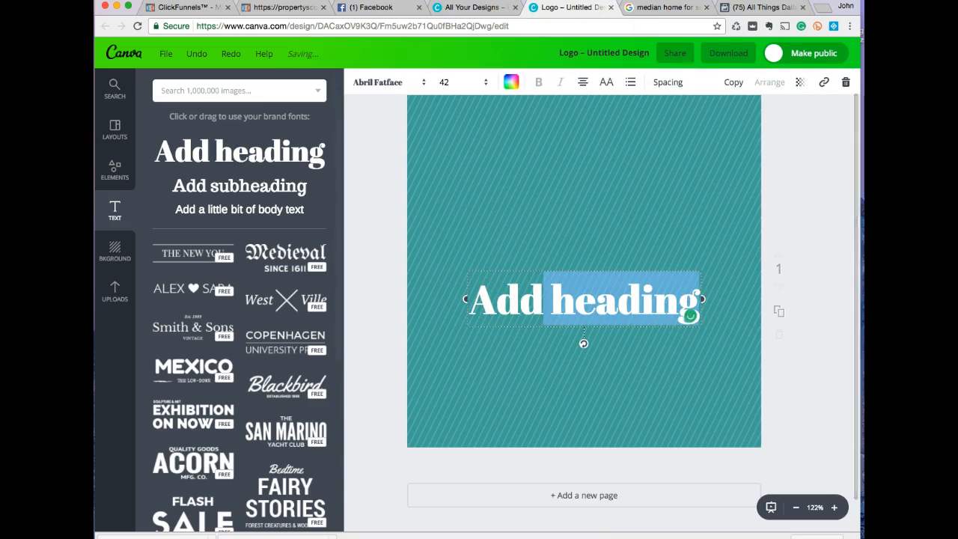
pyautogui.click(767, 9)
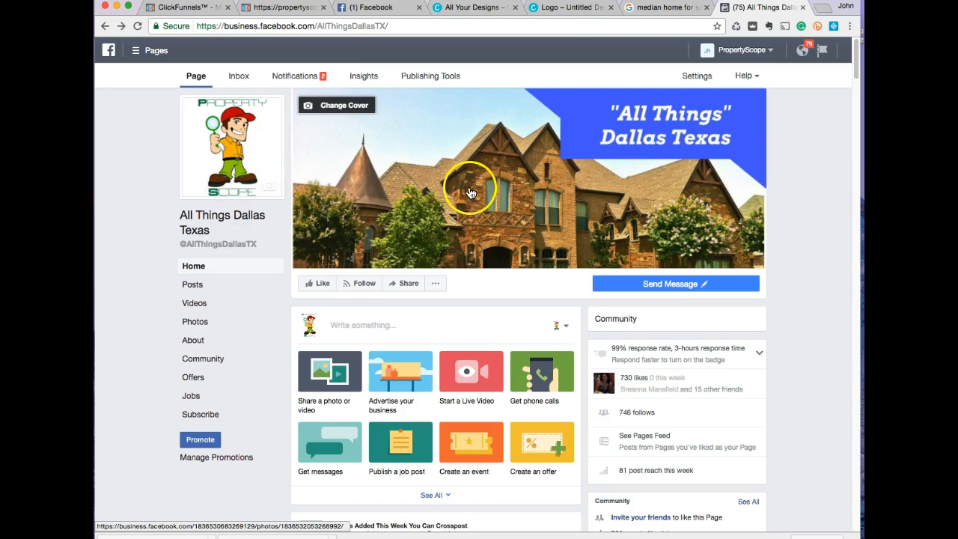
pyautogui.click(552, 9)
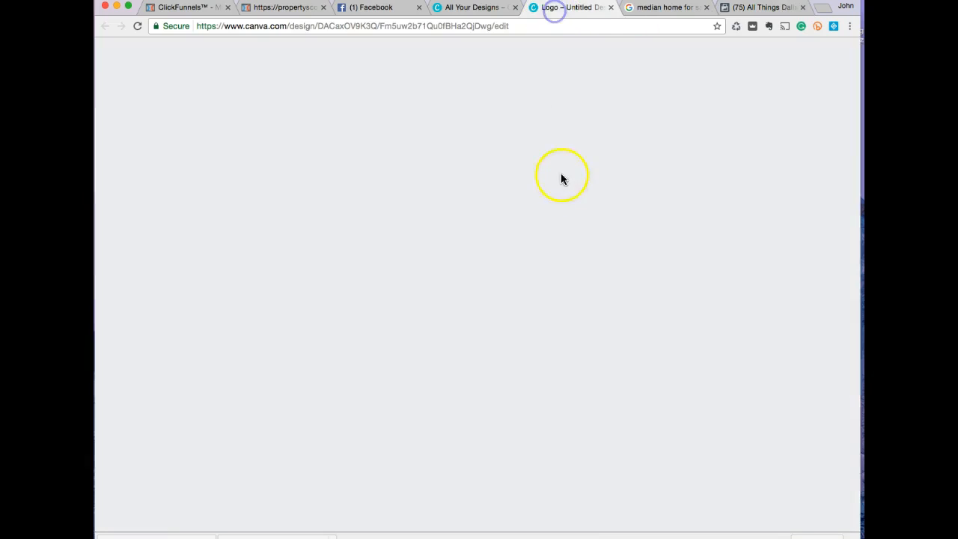
pyautogui.moveTo(530, 271); pyautogui.dragTo(527, 125)
pyautogui.click(545, 166)
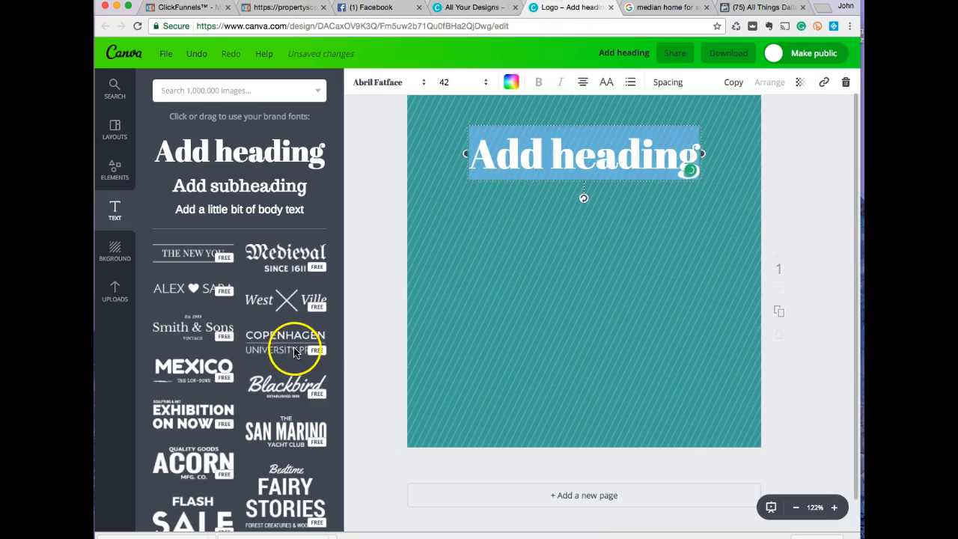
# - Add the "MEXICO / THE LOW-DOWN" text template to the middle of the logo
pyautogui.click(192, 383)
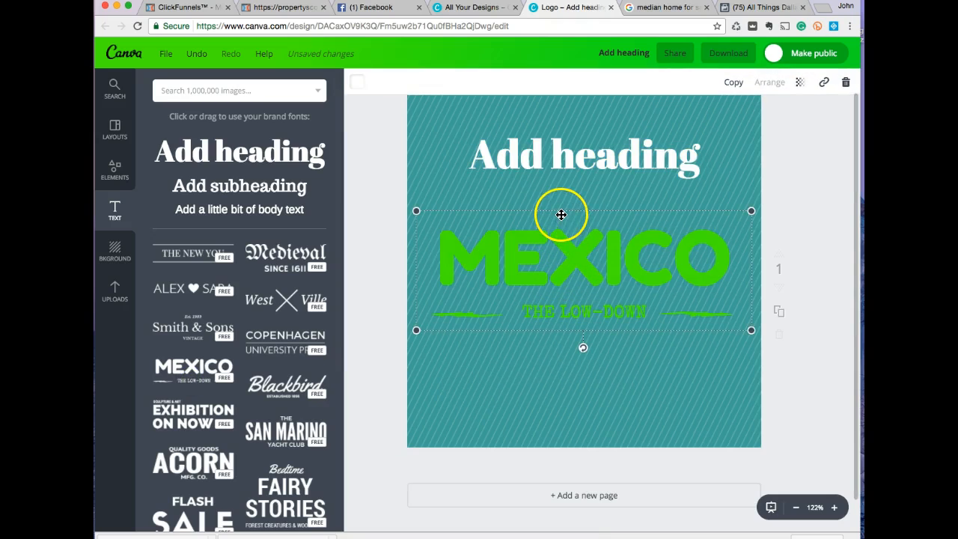
pyautogui.moveTo(562, 212)
pyautogui.mouseDown()
pyautogui.moveTo(562, 203)
pyautogui.moveTo(562, 217)
pyautogui.mouseUp()
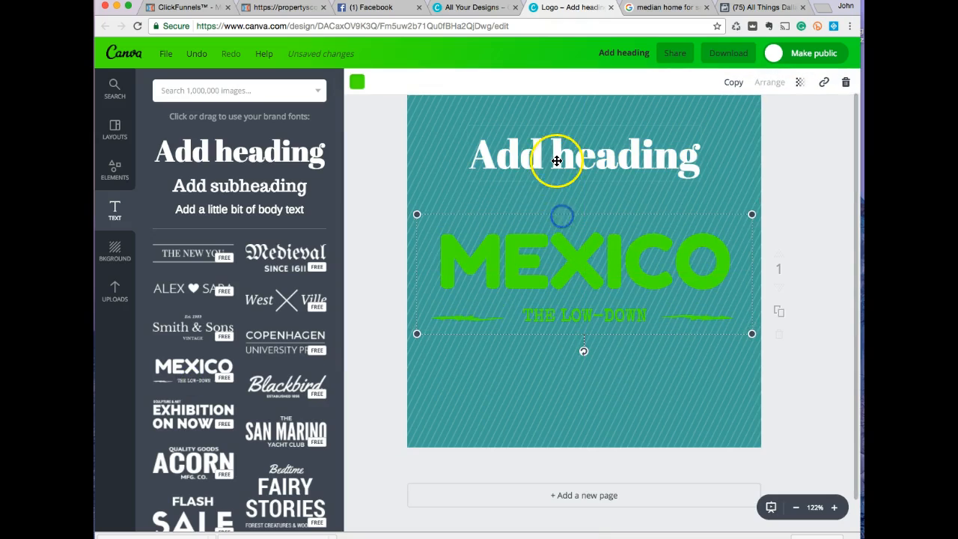
# - Delete the placeholder "Add heading" text above the MEXICO text group
pyautogui.doubleClick(559, 141)
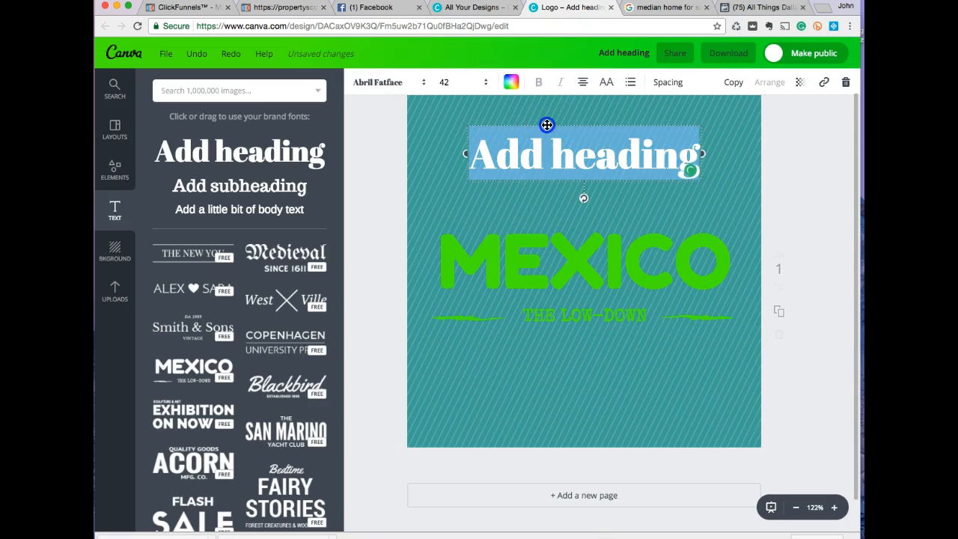
pyautogui.click(547, 125)
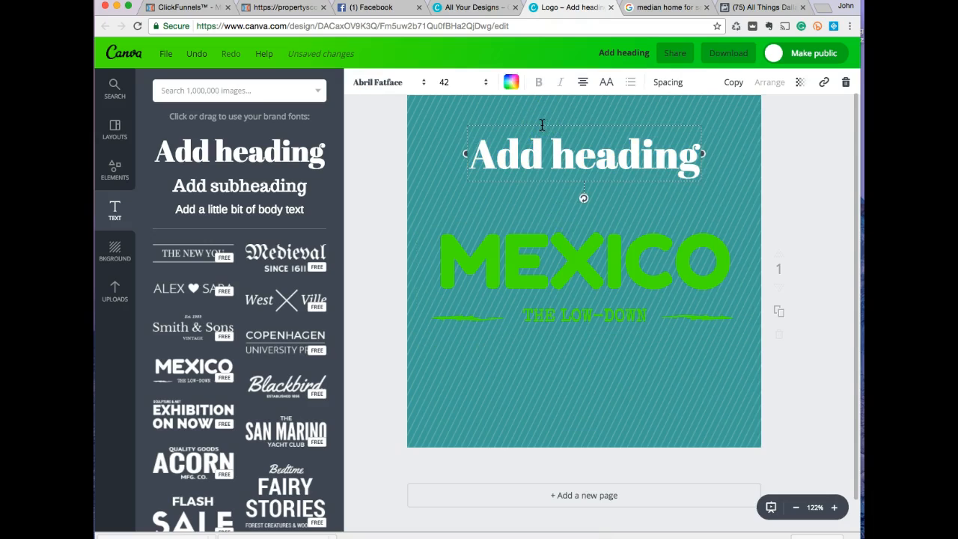
pyautogui.click(542, 125)
pyautogui.press('BackSpace')
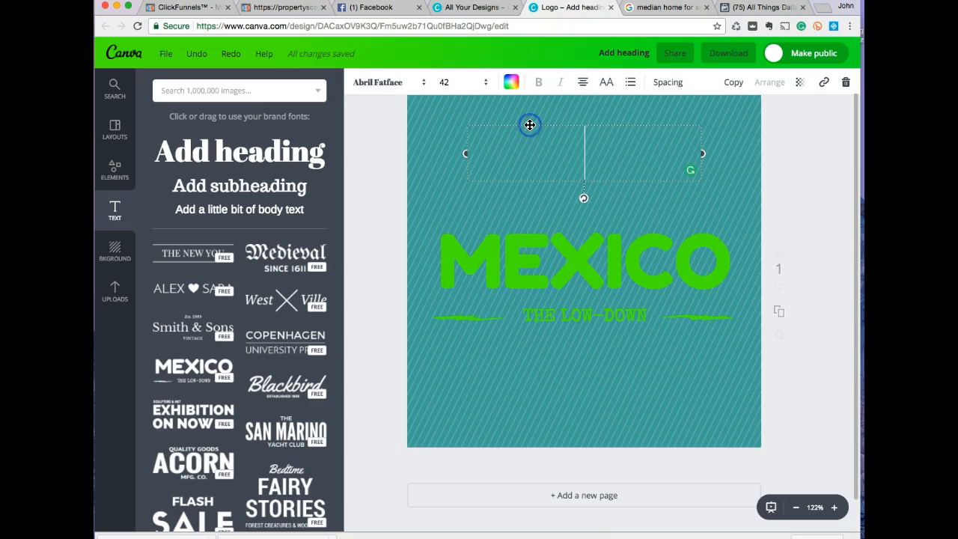
pyautogui.click(500, 128)
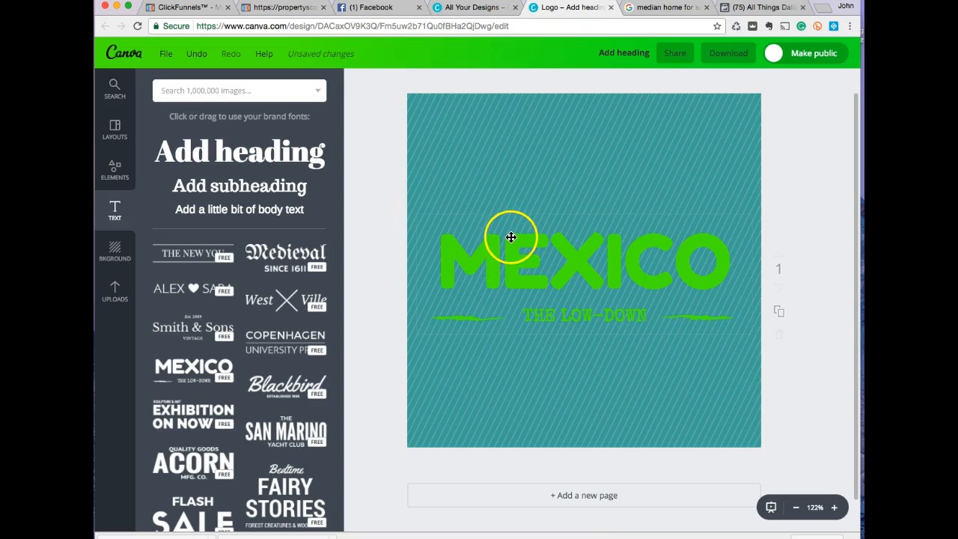
# - Move the MEXICO text group higher on the logo and clear its large "MEXICO" title
pyautogui.moveTo(512, 217); pyautogui.dragTo(507, 166)
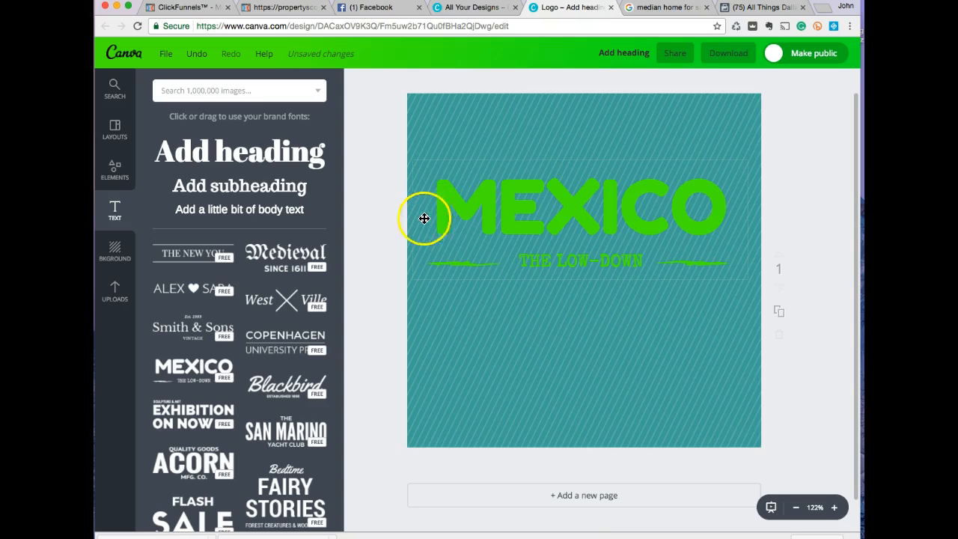
pyautogui.scroll(-4, 289, 340)
pyautogui.scroll(-8, 285, 350)
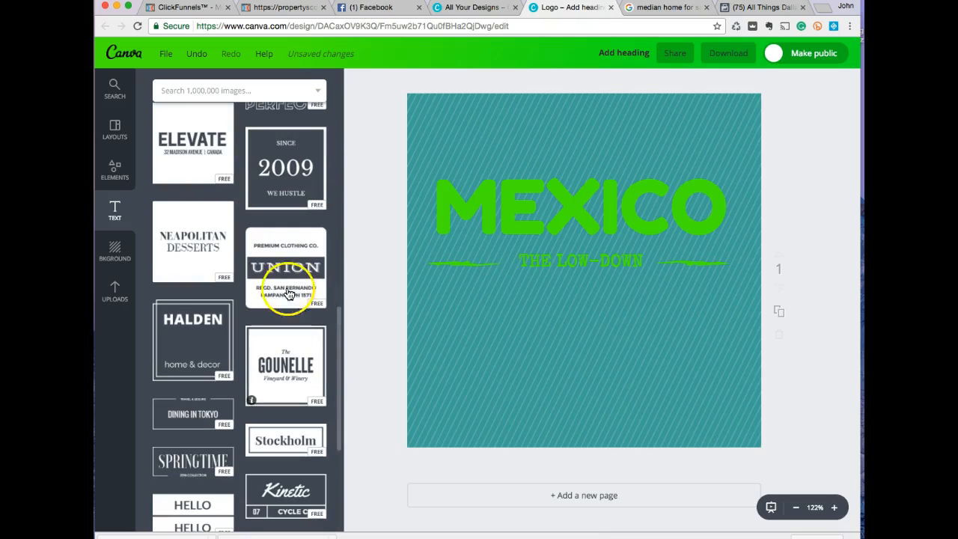
pyautogui.doubleClick(535, 264)
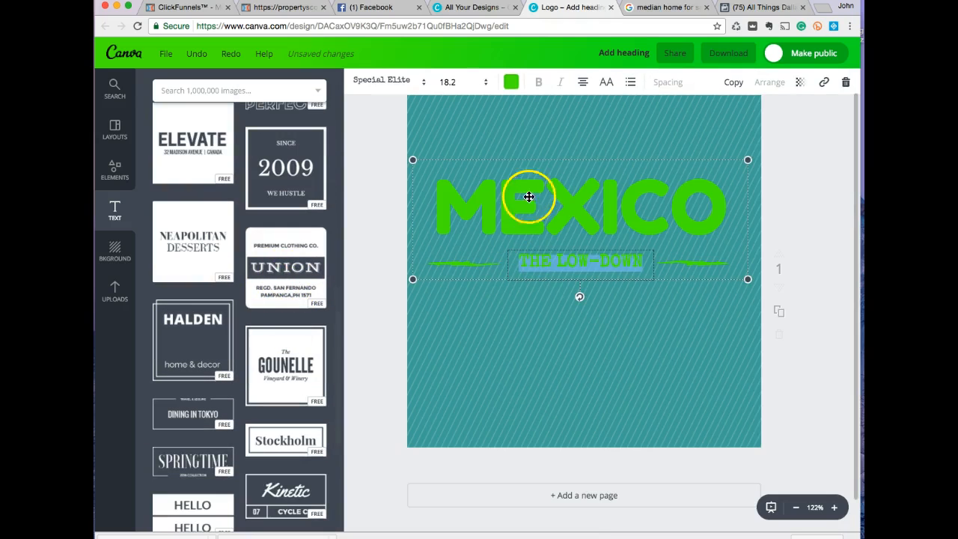
pyautogui.doubleClick(527, 163)
pyautogui.press('BackSpace')
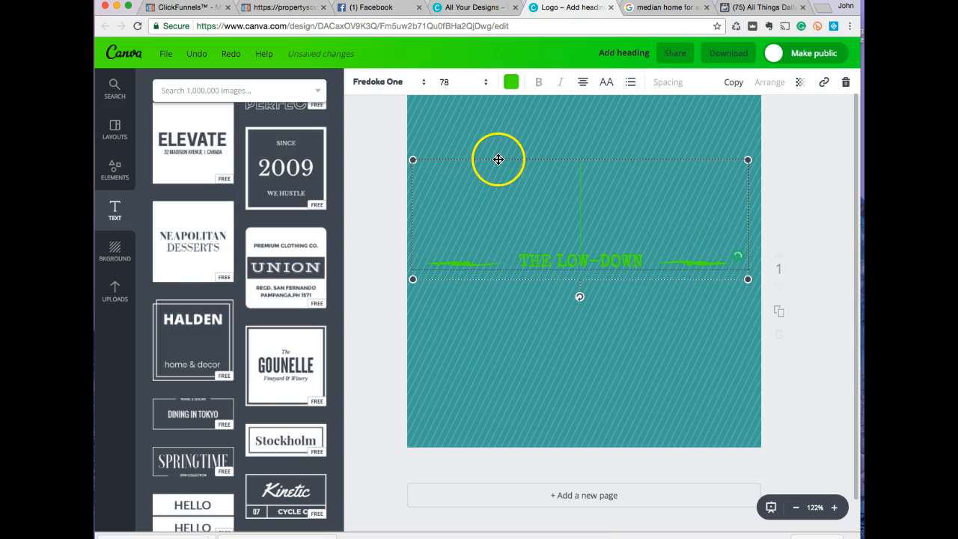
pyautogui.click(497, 159)
pyautogui.doubleClick(491, 163)
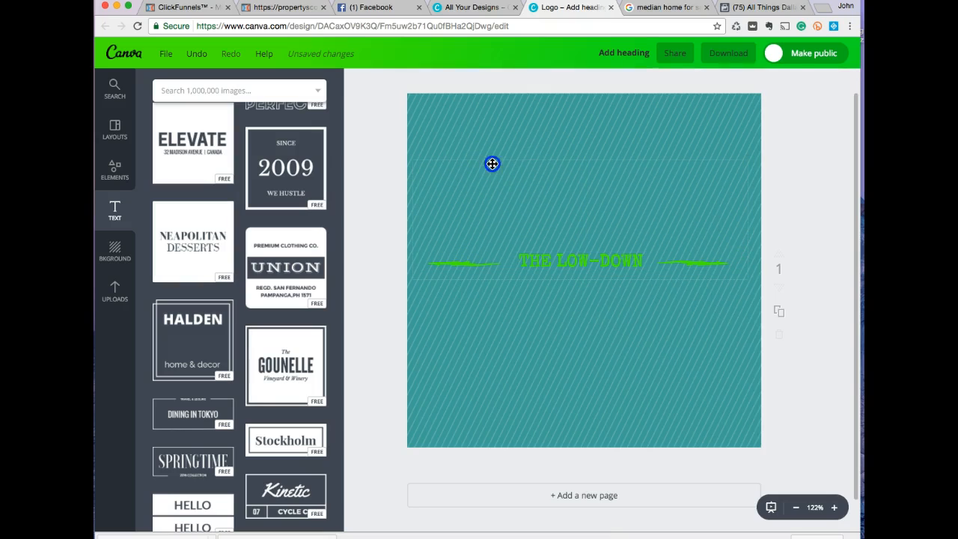
# - Delete the remaining "THE LOW-DOWN" text group from the logo
pyautogui.click(448, 159)
pyautogui.click(447, 164)
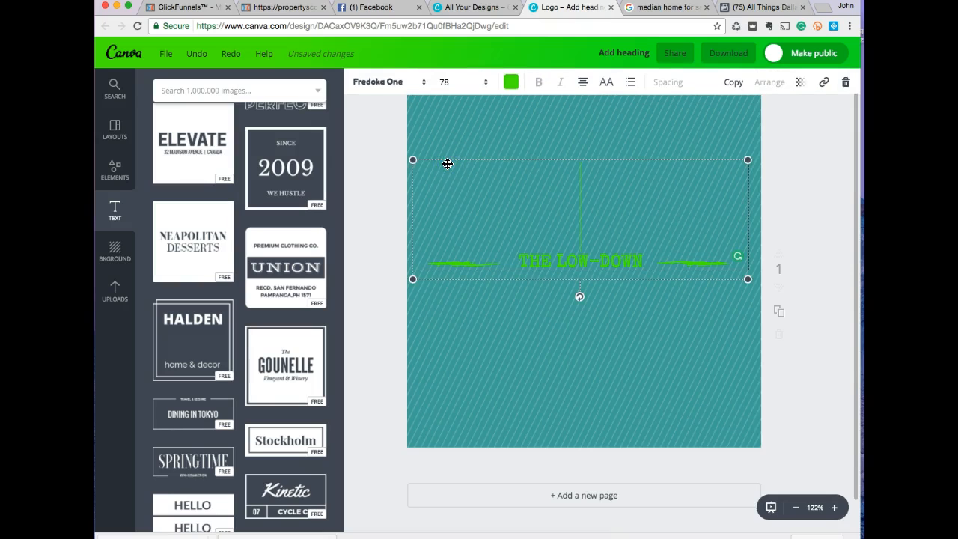
pyautogui.press('Delete')
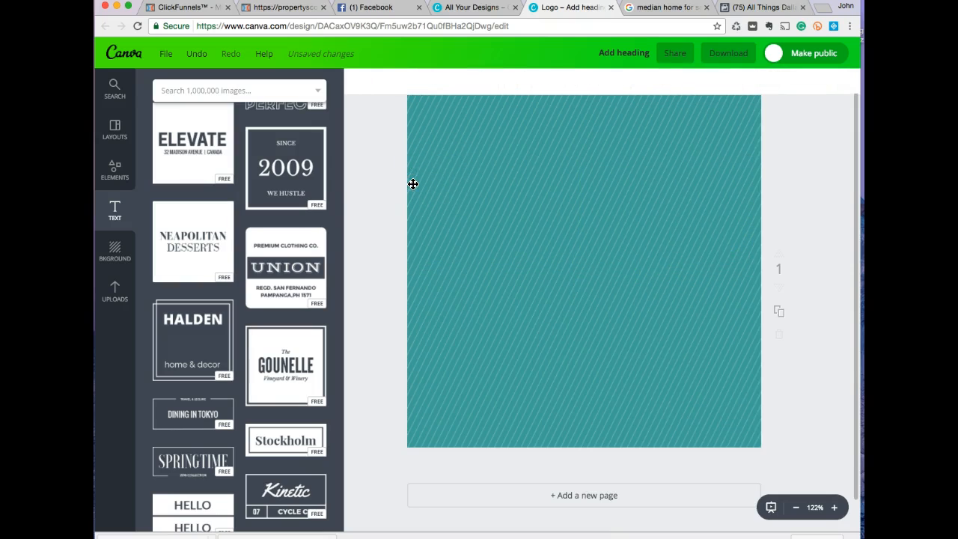
# - Add the framed "HALDEN / home & decor" text template to the logo
pyautogui.scroll(-2, 239, 301)
pyautogui.scroll(-6, 240, 301)
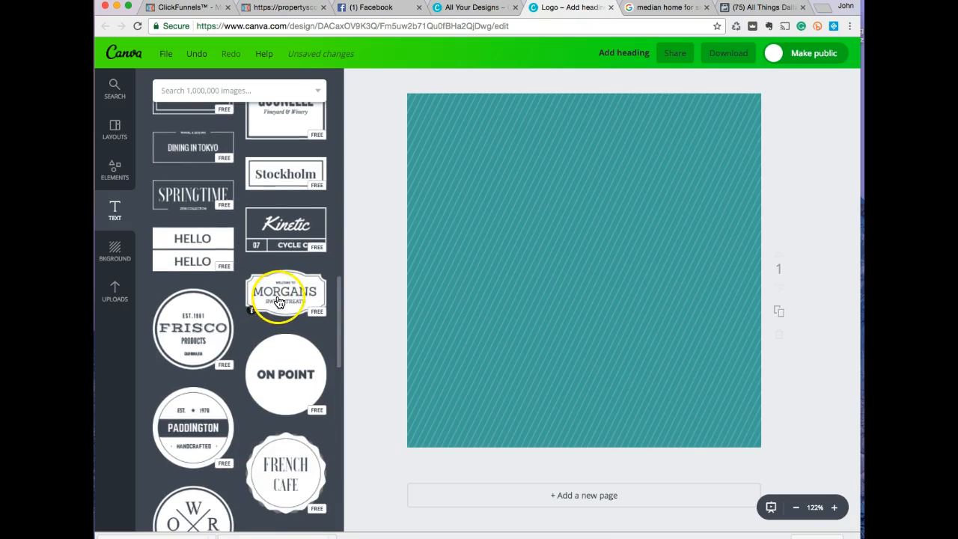
pyautogui.scroll(4, 261, 311)
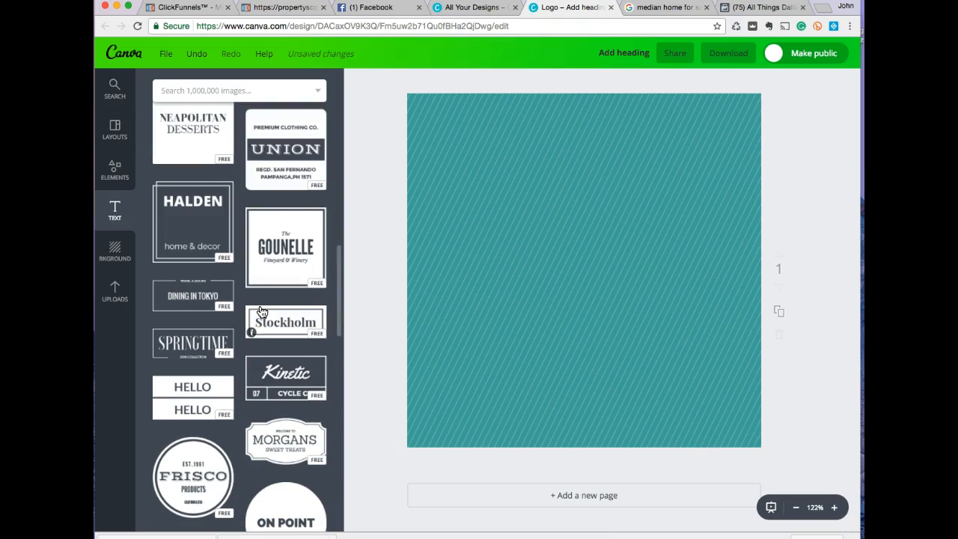
pyautogui.scroll(2, 206, 218)
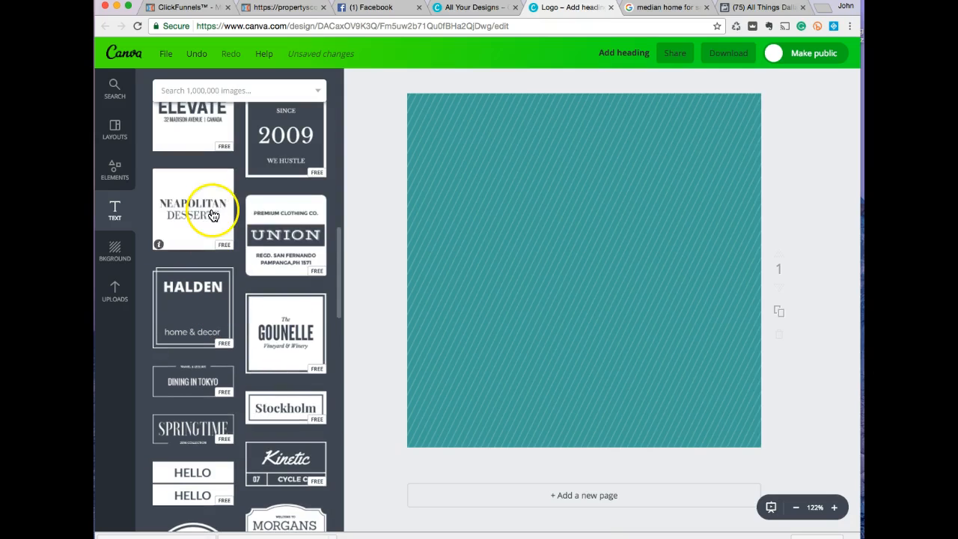
pyautogui.click(189, 301)
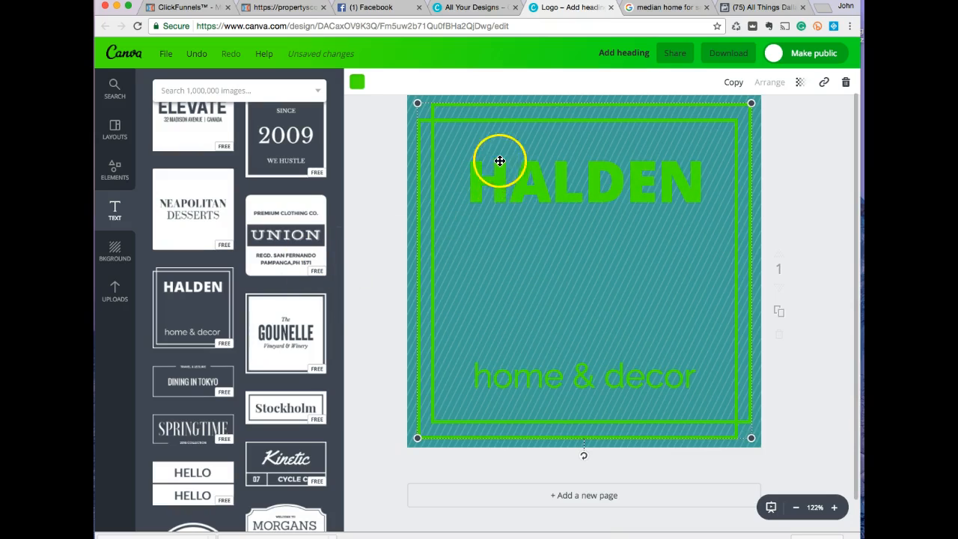
# - Replace the template's "HALDEN" title with "Mansfield" and its "home & decor" subtitle with "Home Team"
pyautogui.click(491, 181)
pyautogui.doubleClick(491, 182)
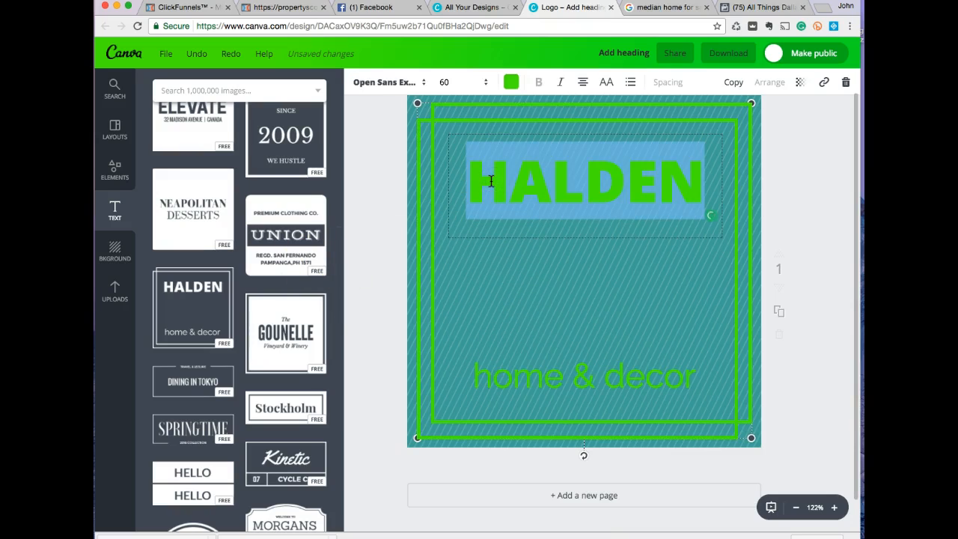
pyautogui.write('Mansfield')
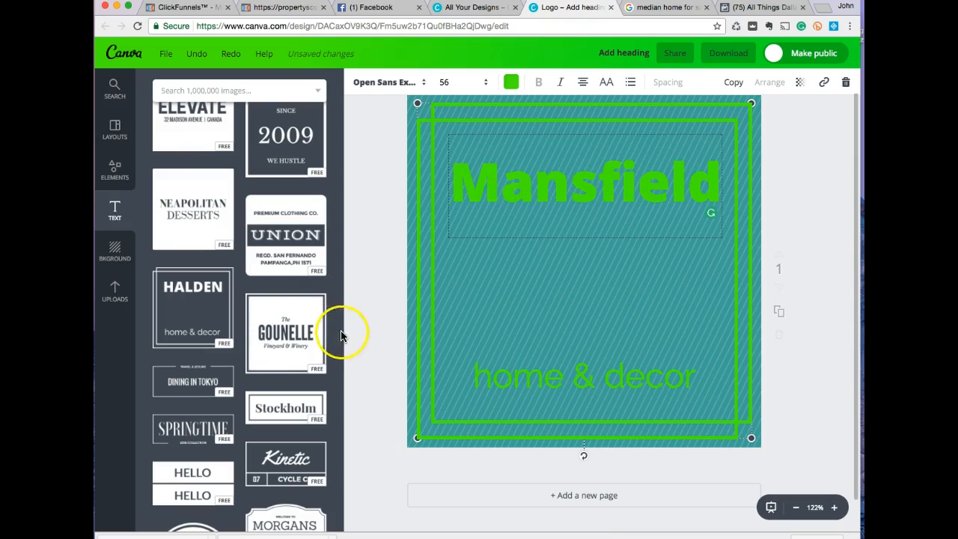
pyautogui.click(580, 377)
pyautogui.tripleClick(580, 376)
pyautogui.write('Home Team')
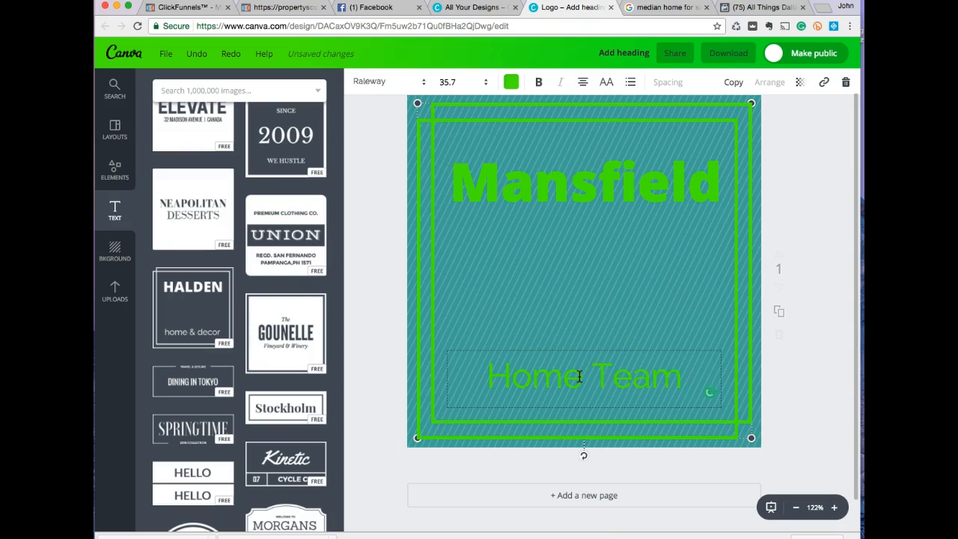
pyautogui.click(566, 306)
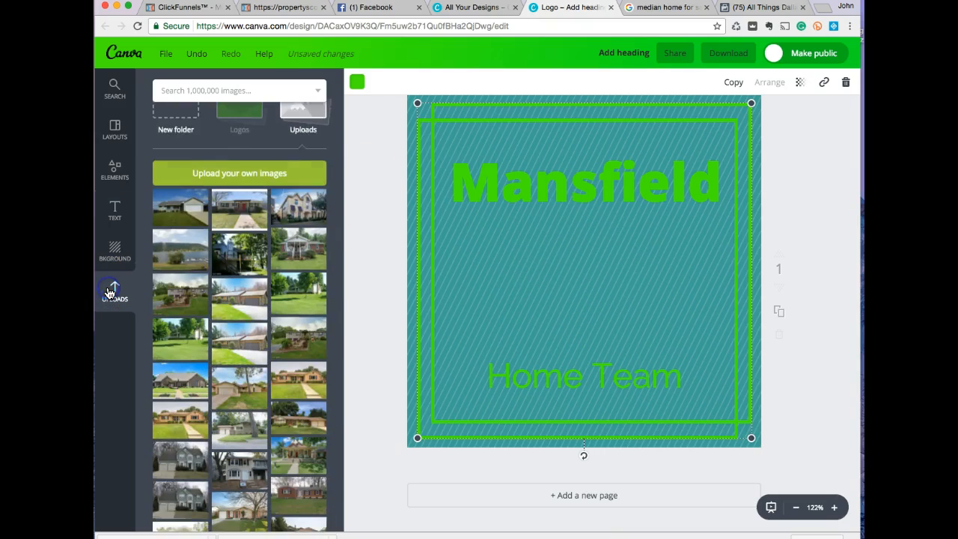
# - Look through the uploaded images for a graphic to place in the middle of the logo
pyautogui.scroll(-10, 238, 339)
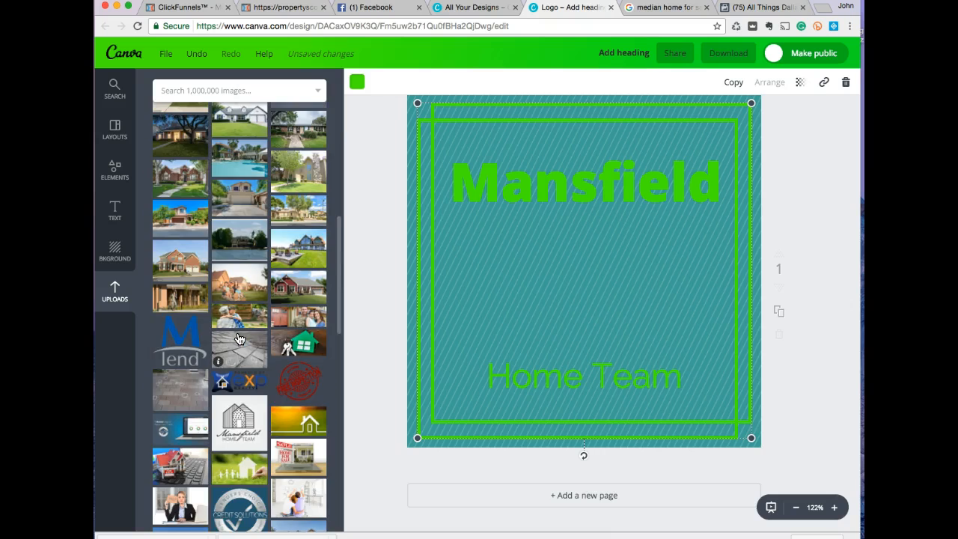
pyautogui.scroll(-5, 238, 339)
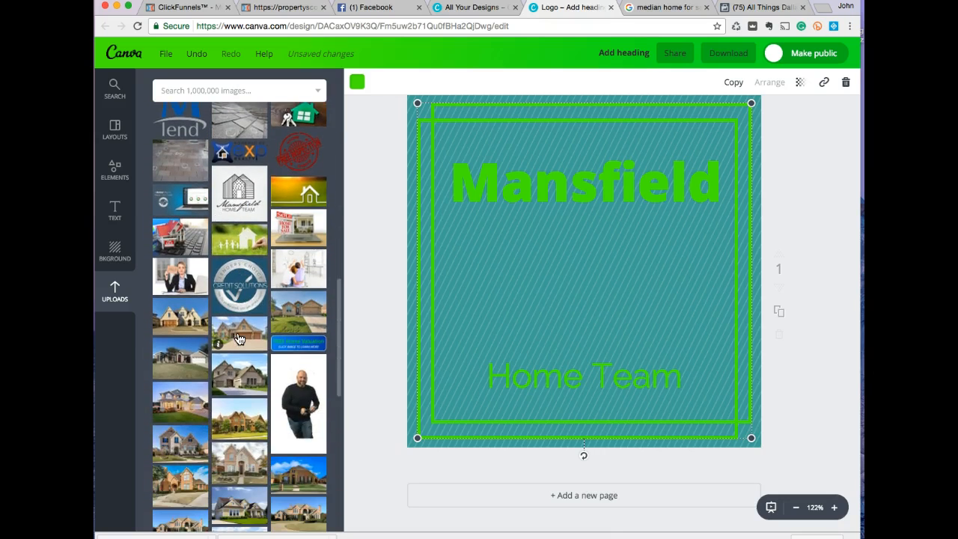
pyautogui.scroll(-7, 238, 339)
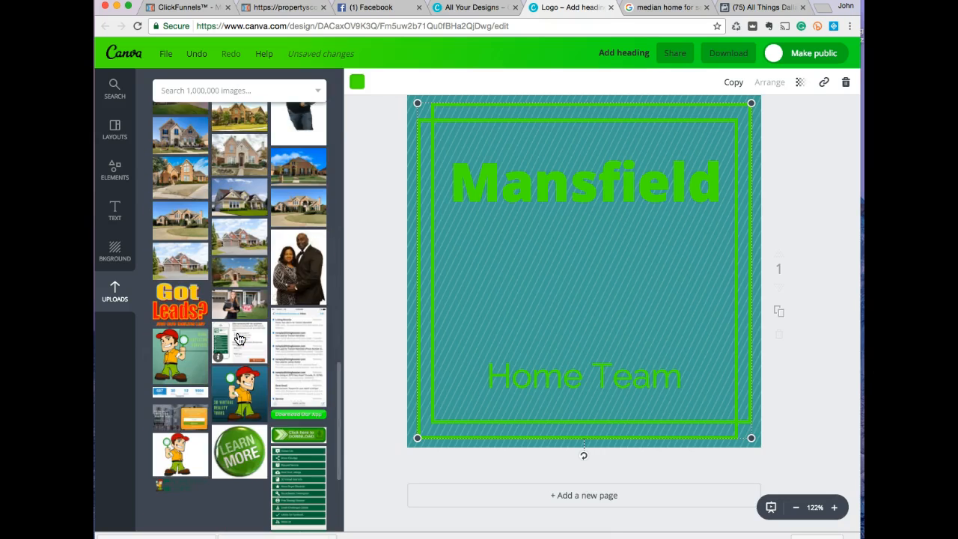
pyautogui.scroll(-5, 238, 339)
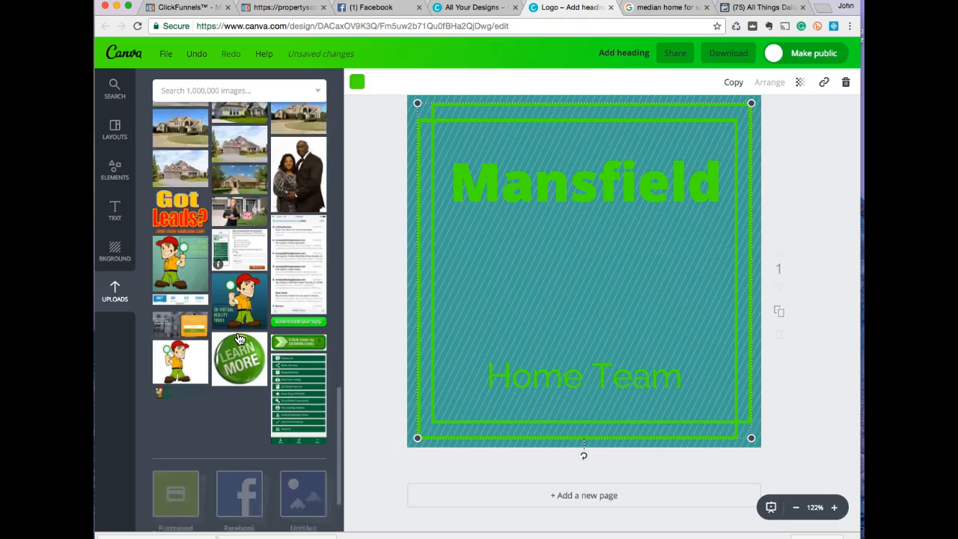
pyautogui.scroll(15, 240, 338)
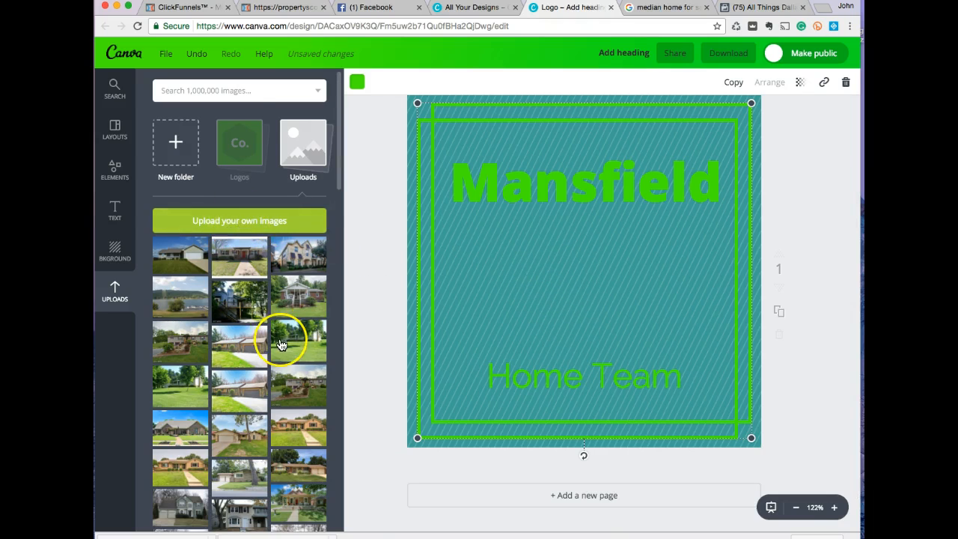
pyautogui.scroll(-10, 283, 338)
pyautogui.scroll(-5, 278, 345)
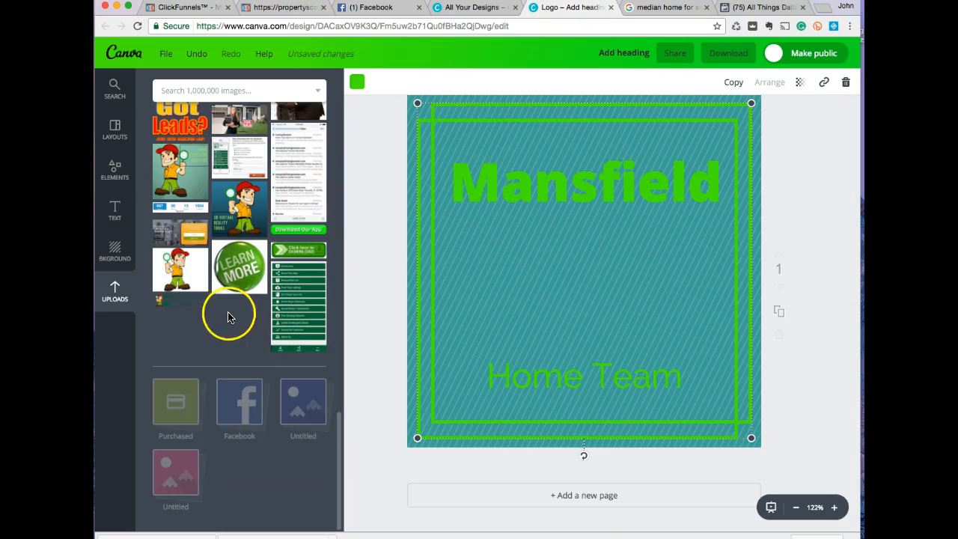
# - Try the white-background mascot image, scaled down between "Mansfield" and "Home Team", and delete it
pyautogui.click(186, 279)
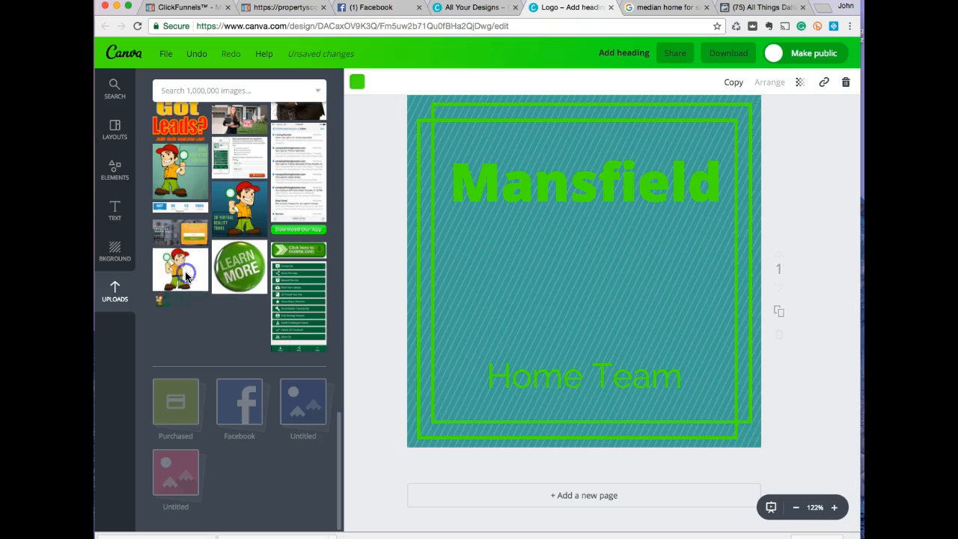
pyautogui.moveTo(558, 276); pyautogui.dragTo(579, 283)
pyautogui.moveTo(774, 409); pyautogui.dragTo(637, 322)
pyautogui.moveTo(566, 246); pyautogui.dragTo(619, 314)
pyautogui.moveTo(687, 367); pyautogui.dragTo(659, 346)
pyautogui.moveTo(616, 307); pyautogui.dragTo(628, 317)
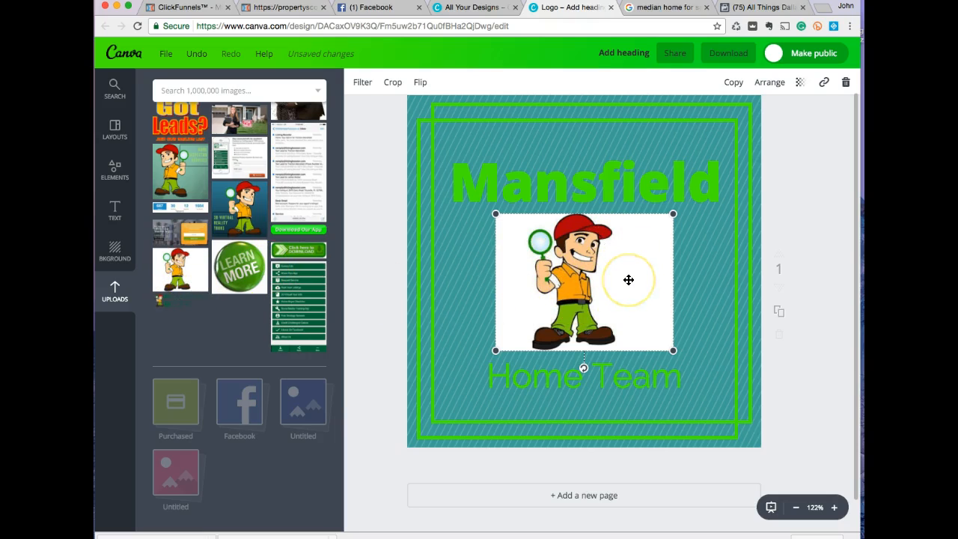
pyautogui.press('Delete')
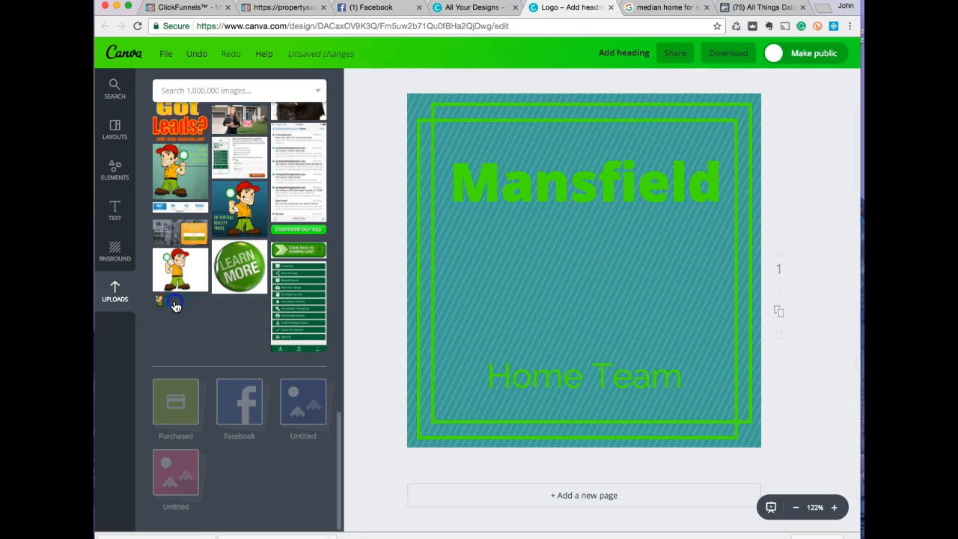
# - Add the uploaded Property Scope logo image, enlarge it and place its mascot between "Mansfield" and "Home Team"
pyautogui.click(174, 305)
pyautogui.moveTo(513, 234); pyautogui.dragTo(588, 235)
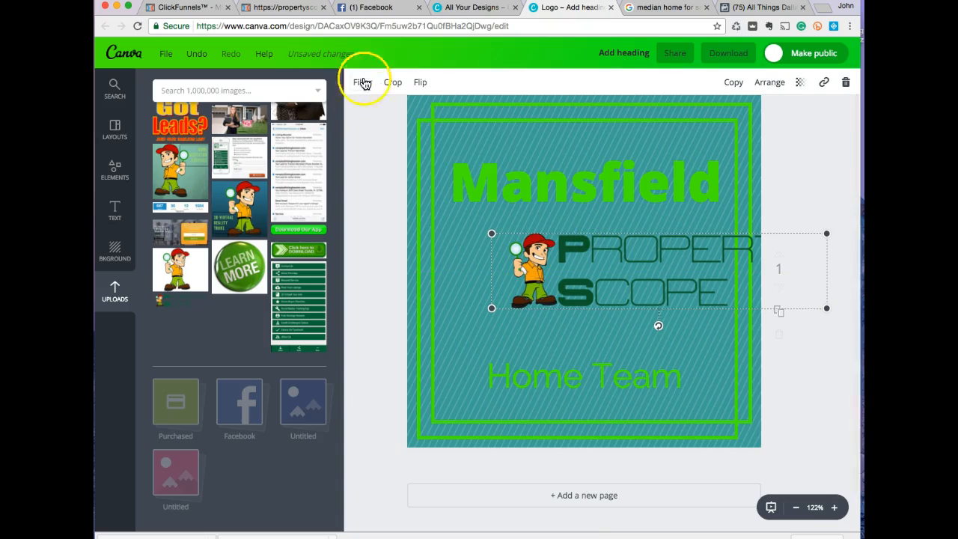
pyautogui.moveTo(491, 308); pyautogui.dragTo(440, 340)
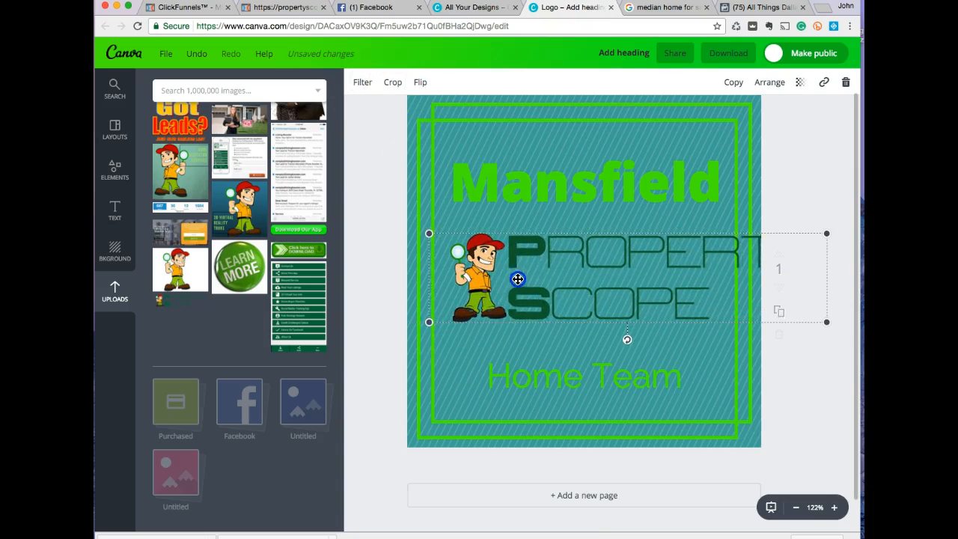
pyautogui.moveTo(515, 278); pyautogui.dragTo(554, 276)
pyautogui.moveTo(468, 322); pyautogui.dragTo(367, 483)
pyautogui.click(466, 338)
pyautogui.moveTo(490, 297); pyautogui.dragTo(624, 289)
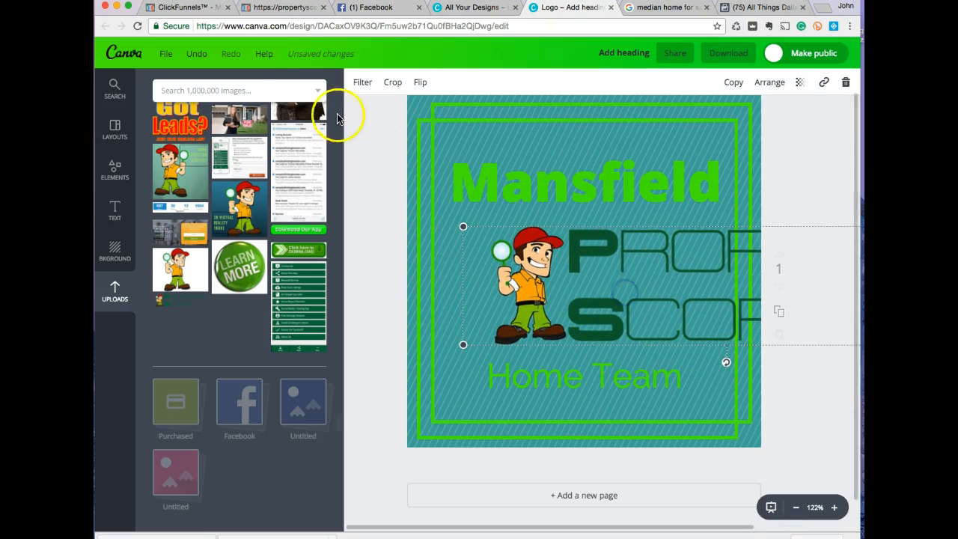
# - Crop the Property Scope image down to only the mascot with the magnifying glass
pyautogui.click(388, 88)
pyautogui.moveTo(651, 272); pyautogui.dragTo(778, 299)
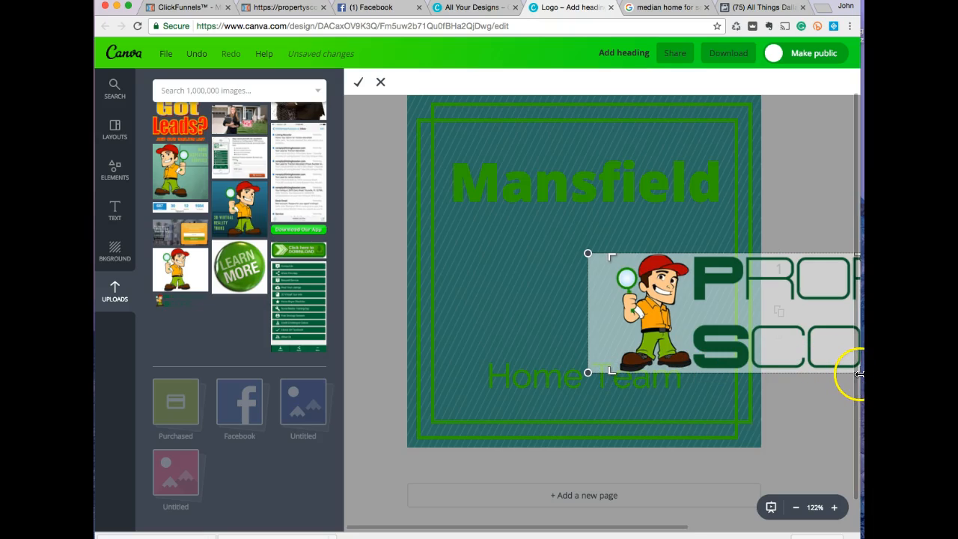
pyautogui.moveTo(849, 375); pyautogui.dragTo(707, 377)
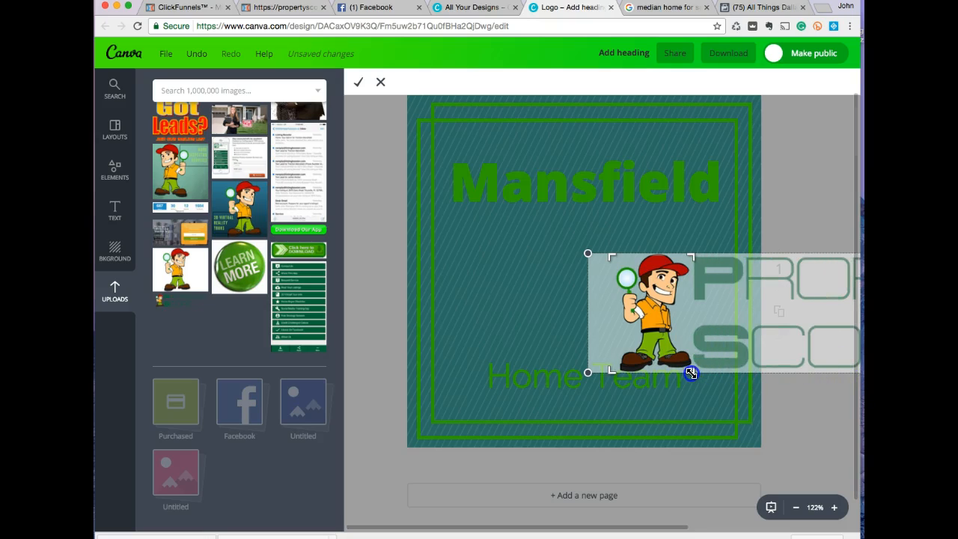
pyautogui.click(603, 372)
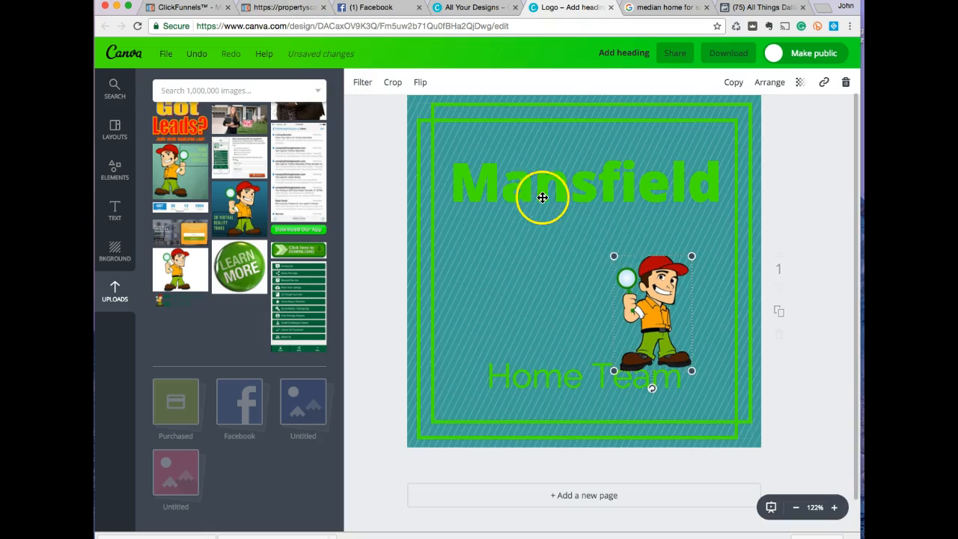
# - Centre the cropped mascot between "Mansfield" and "Home Team" and enlarge it to fill the gap
pyautogui.moveTo(659, 304); pyautogui.dragTo(591, 275)
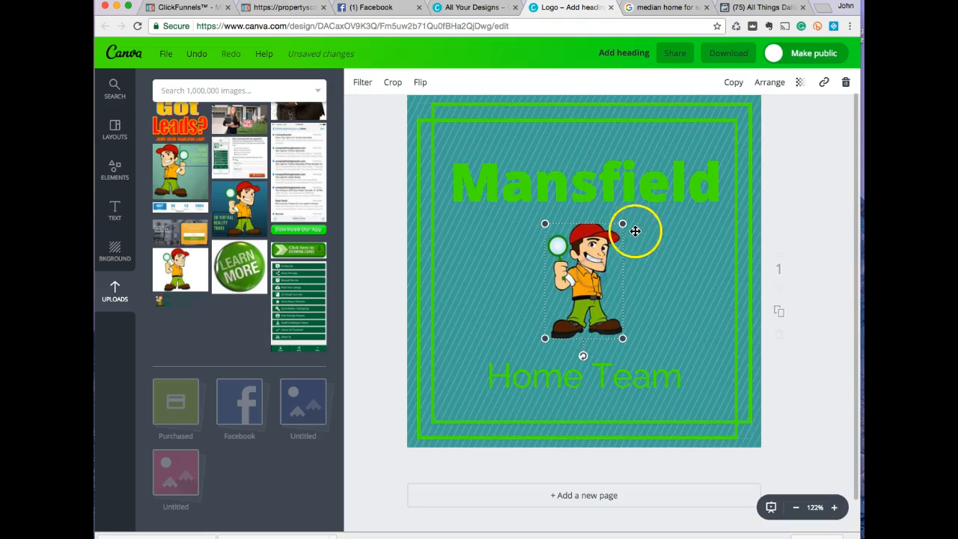
pyautogui.moveTo(623, 224); pyautogui.dragTo(670, 217)
pyautogui.moveTo(611, 247); pyautogui.dragTo(601, 270)
pyautogui.click(666, 275)
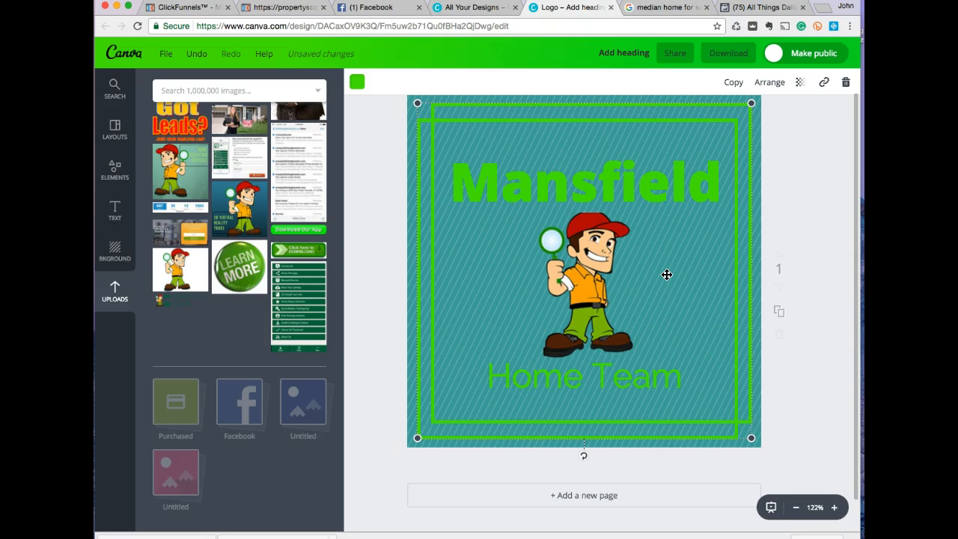
# - Change the design title to "Customer Avatar"
pyautogui.click(613, 49)
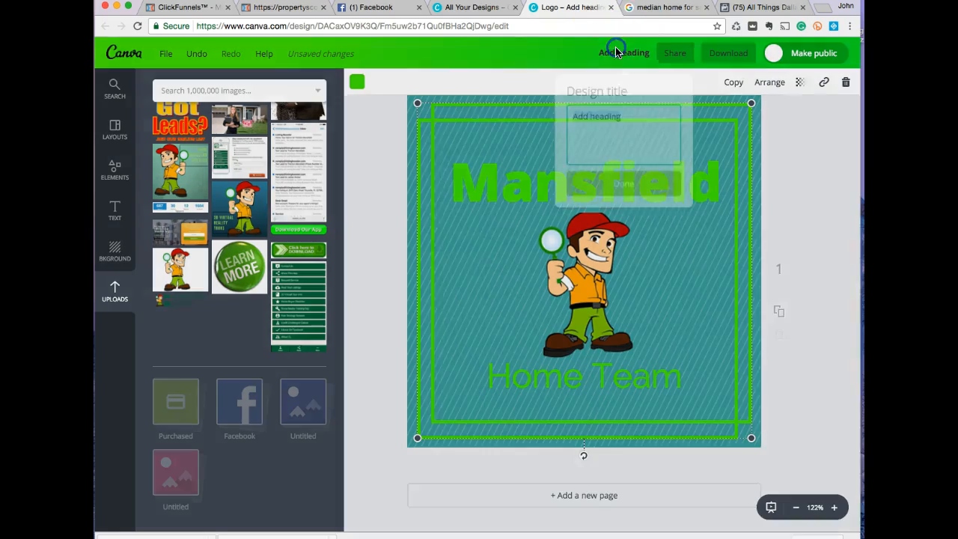
pyautogui.write('Customer Avata')
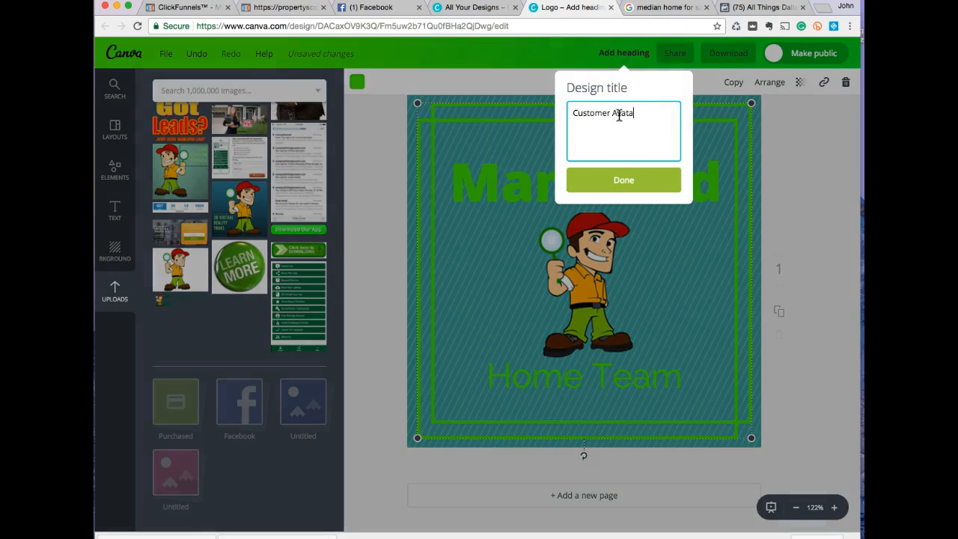
pyautogui.write('r')
pyautogui.click(629, 187)
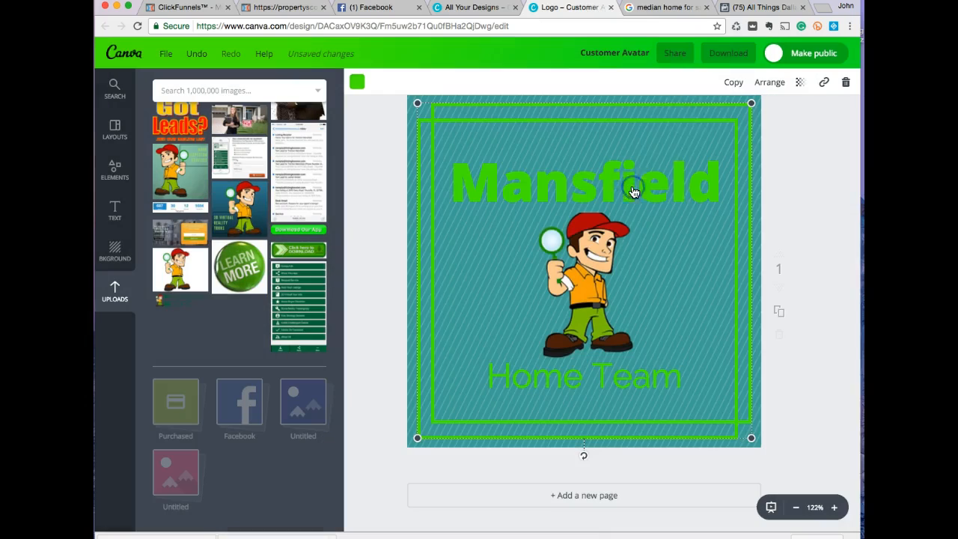
# - Download the logo as a PNG without a transparent background and close the download message
pyautogui.click(730, 54)
pyautogui.click(727, 141)
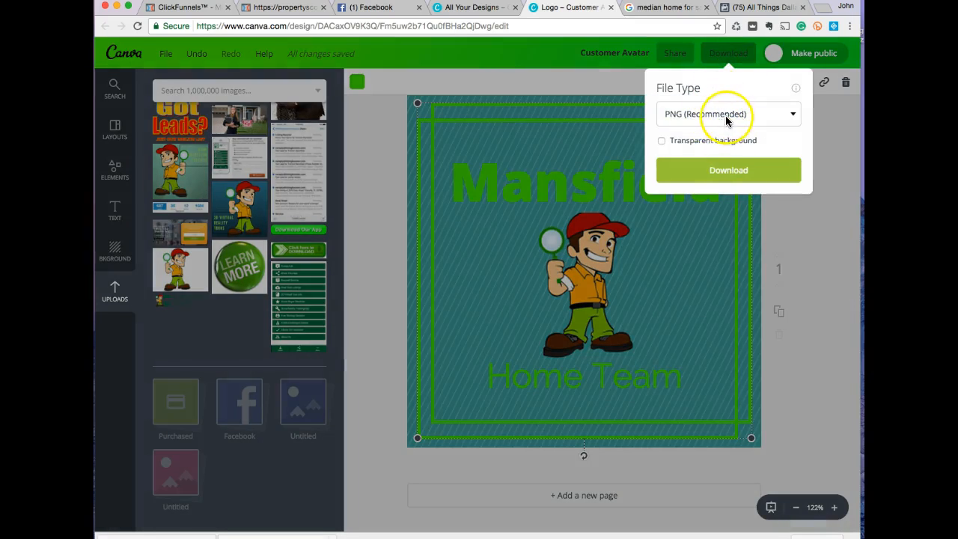
pyautogui.click(731, 165)
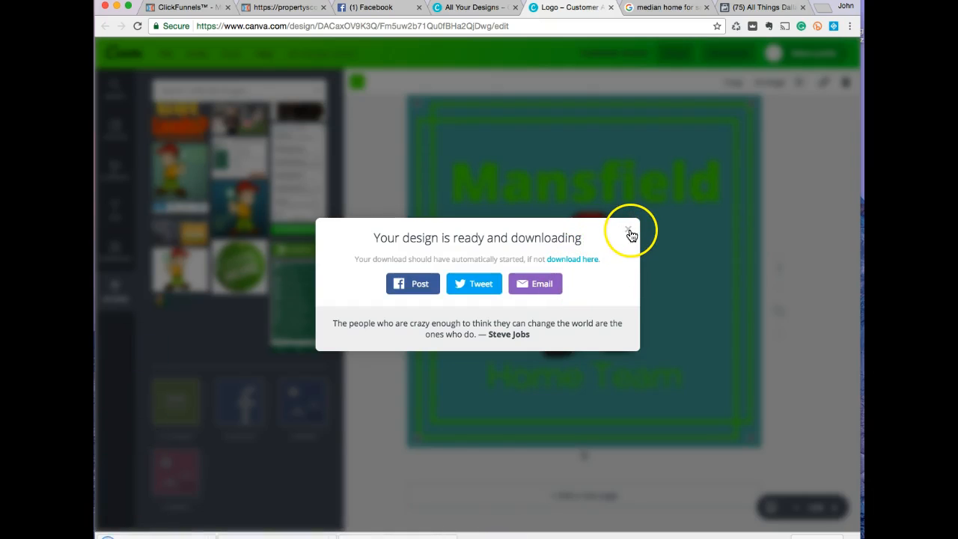
pyautogui.click(629, 231)
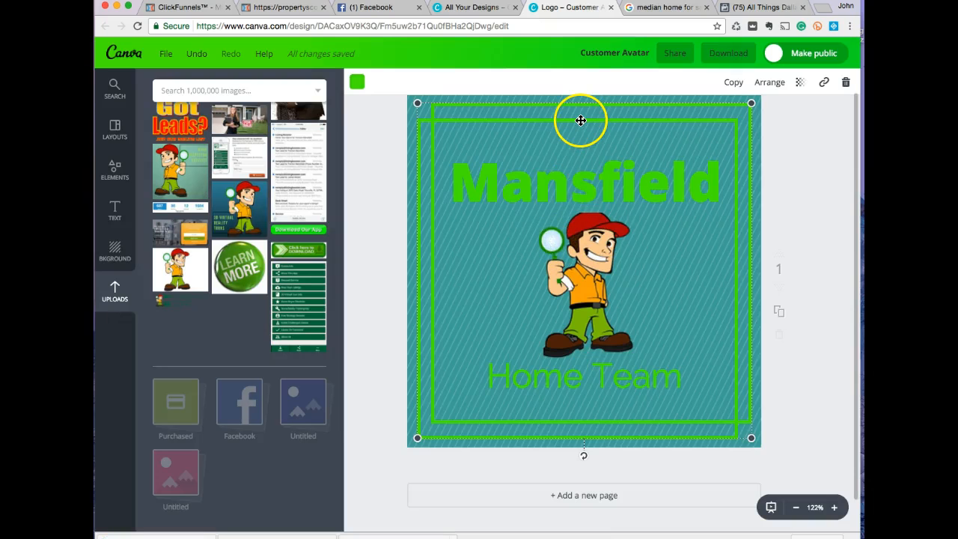